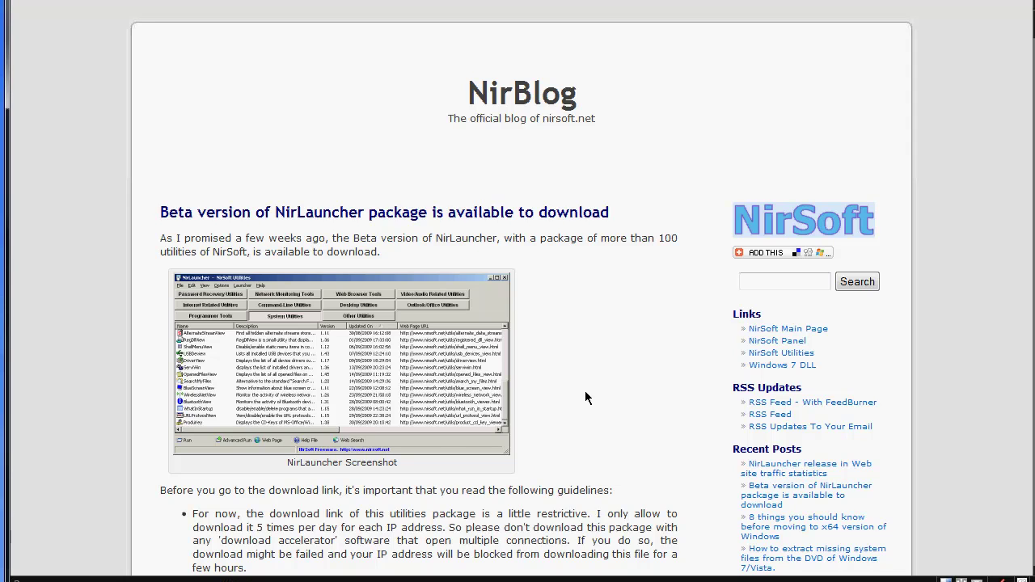
# - Scroll the NirLauncher post to its Sysinternals steps, then switch to the Sysinternals Suite download page
pyautogui.scroll(-3, 576, 391)
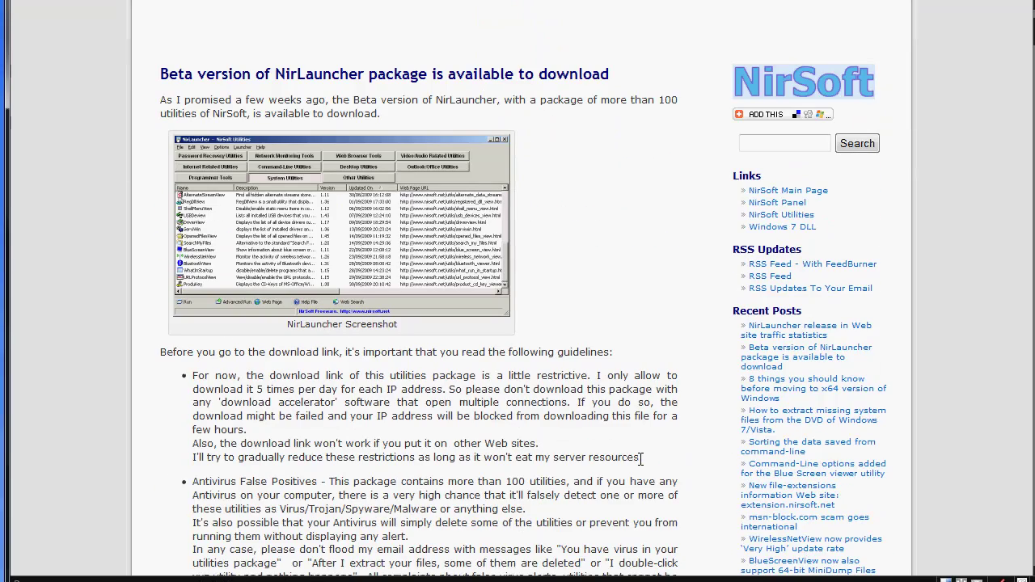
pyautogui.scroll(-4, 519, 388)
pyautogui.scroll(-20, 515, 368)
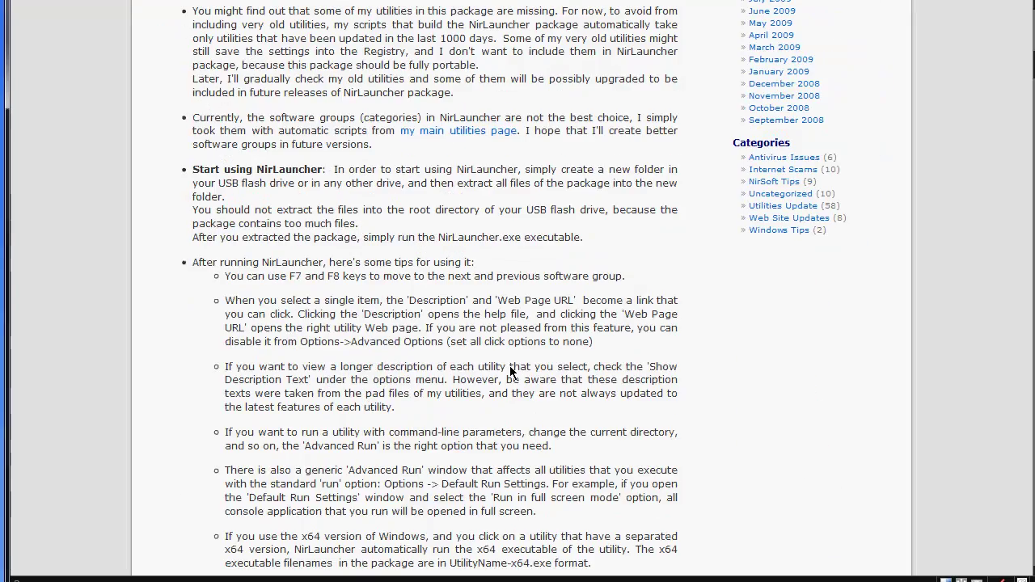
pyautogui.scroll(-11, 510, 368)
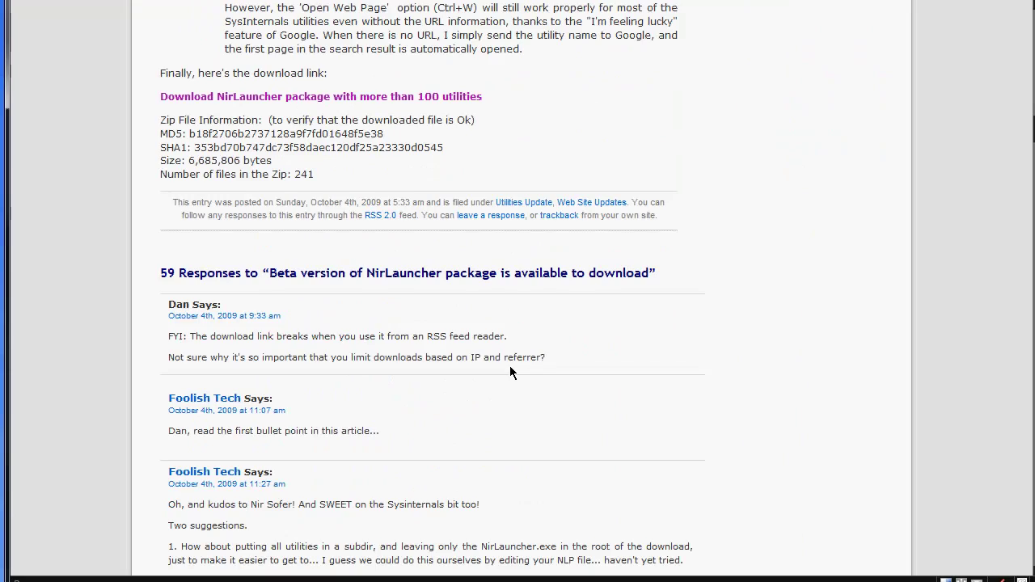
pyautogui.scroll(10, 510, 365)
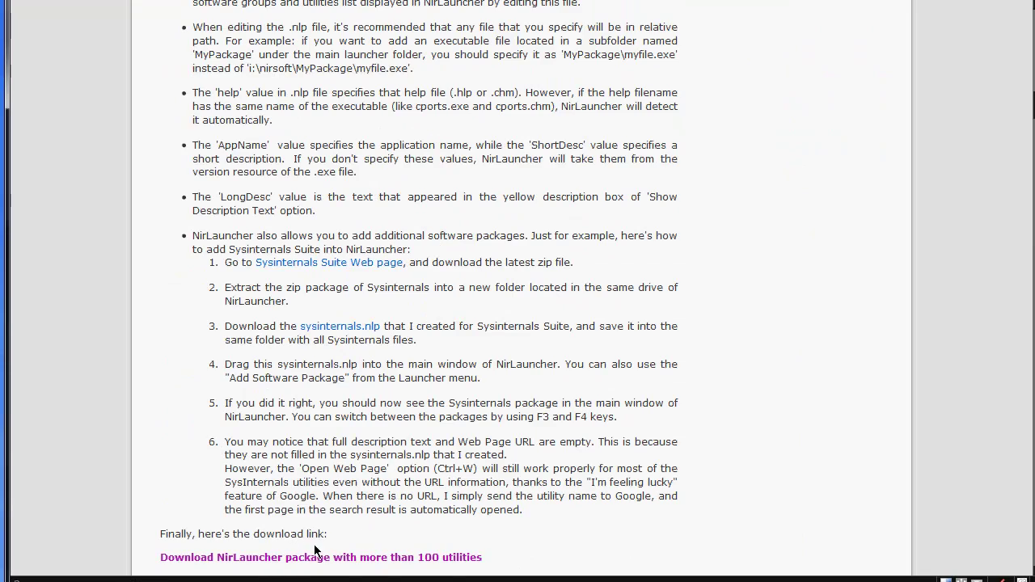
pyautogui.hotkey('ctrl', 'Tab')
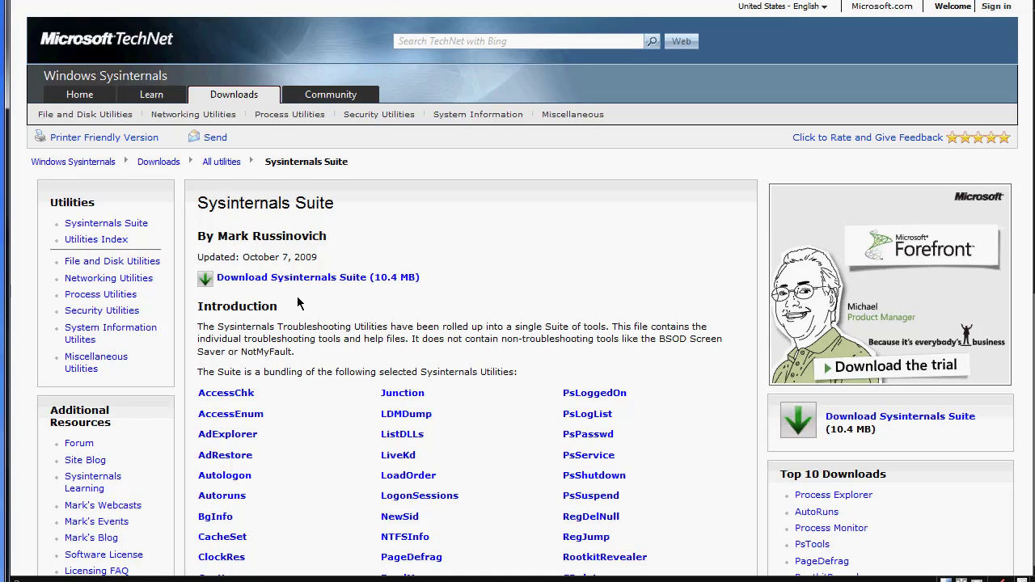
# - Scroll through the list of utilities on the Sysinternals Suite page
pyautogui.scroll(-2, 356, 330)
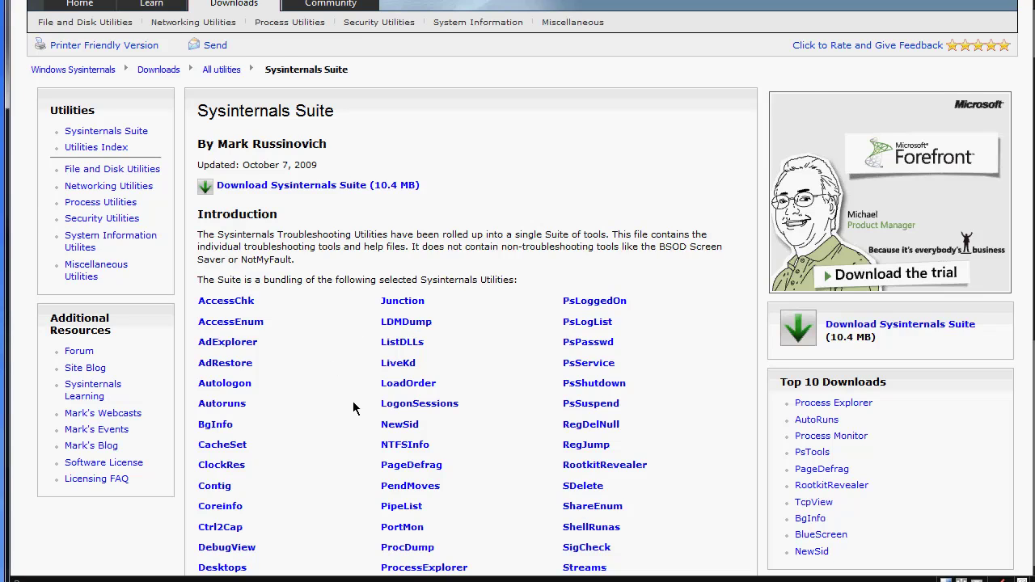
pyautogui.scroll(-3, 412, 457)
pyautogui.scroll(-3, 362, 363)
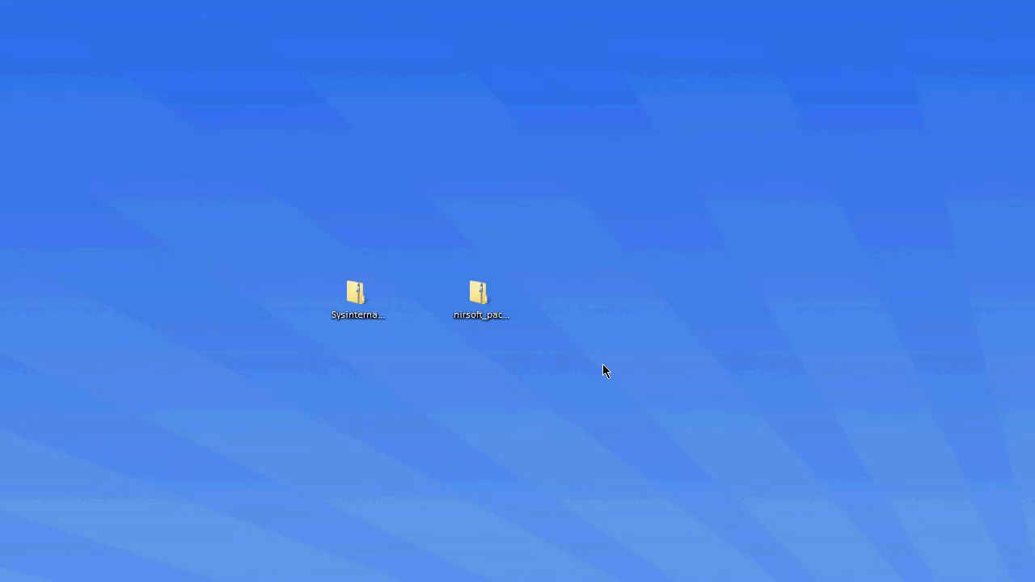
# - Create a new desktop folder named Sysinternals
pyautogui.hotkey('ctrl', 'a')
pyautogui.click(675, 416)
pyautogui.rightClick(516, 348)
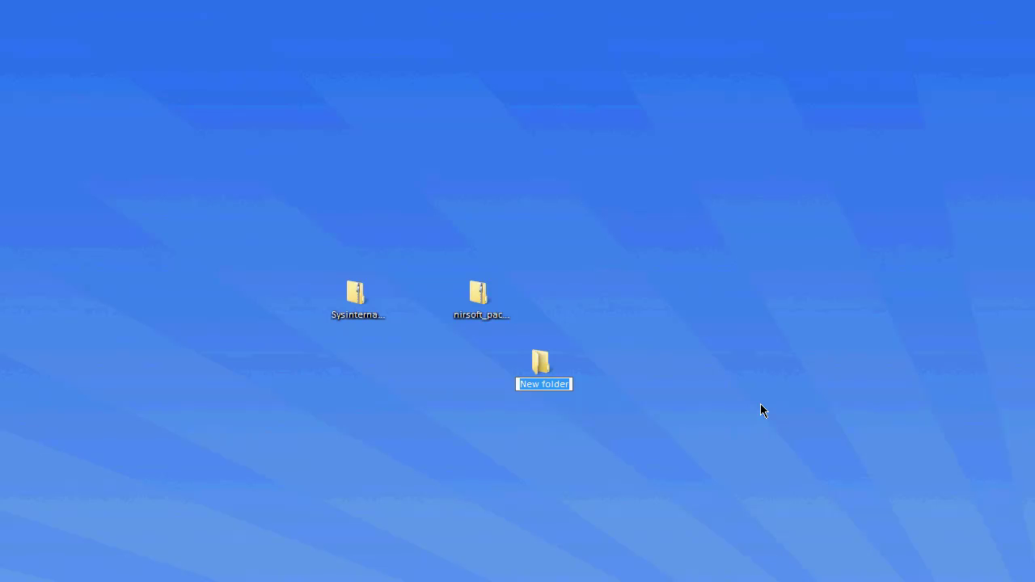
pyautogui.write('Sys')
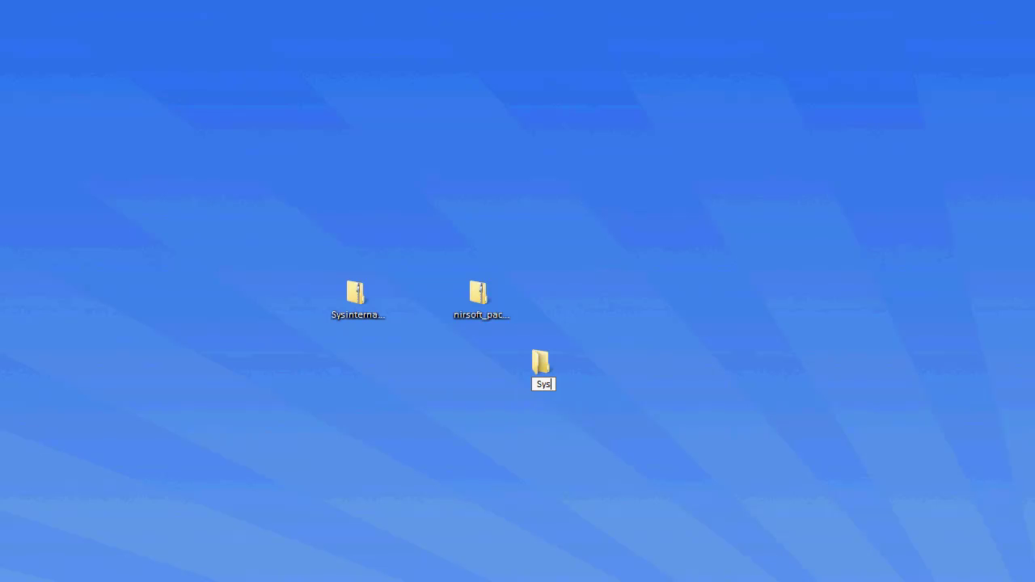
pyautogui.write('internals')
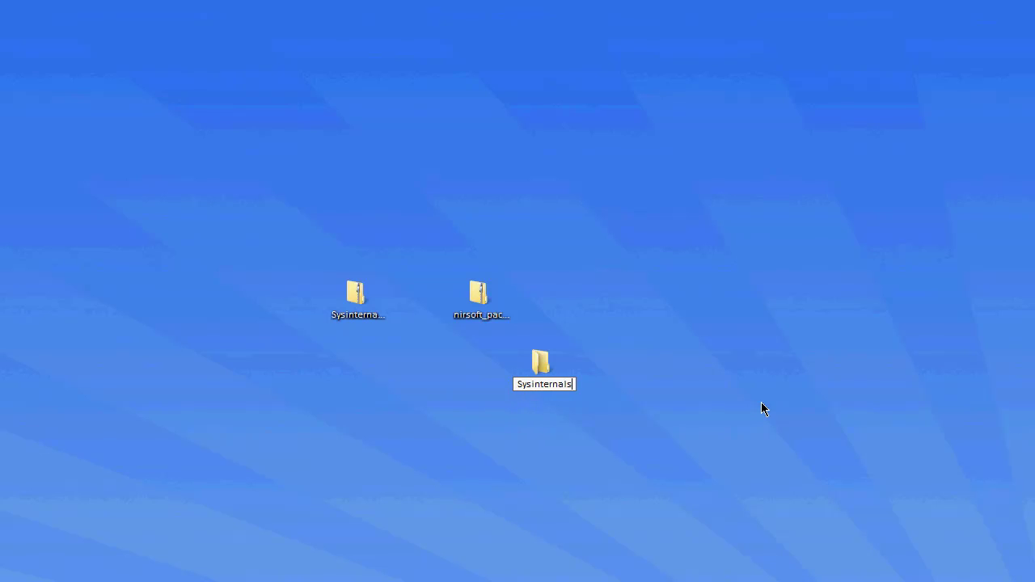
pyautogui.press('Return')
# - Create a second desktop folder named Nirsoft
pyautogui.click(463, 297)
pyautogui.rightClick(463, 297)
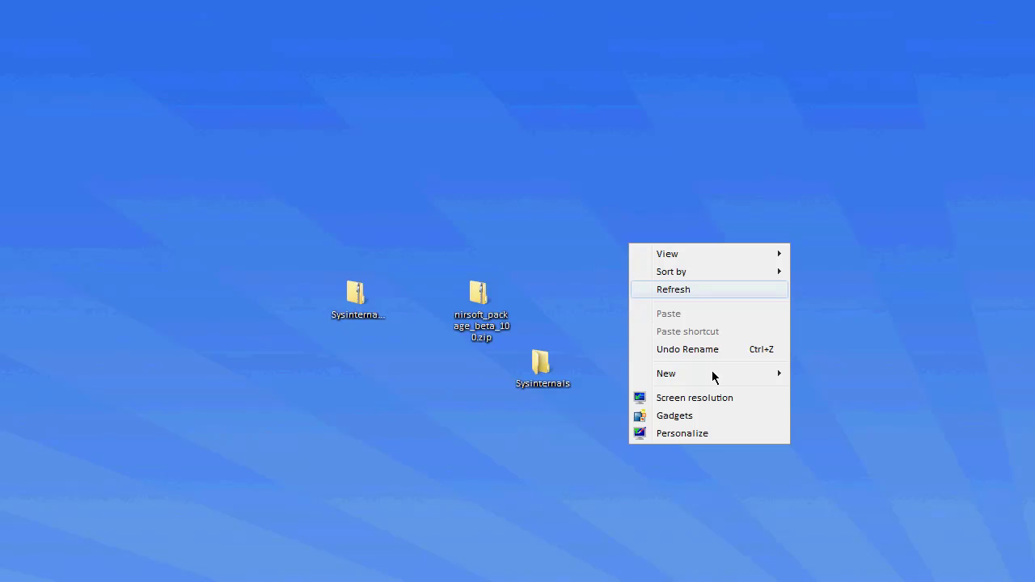
pyautogui.moveTo(709, 373)
pyautogui.click(825, 383)
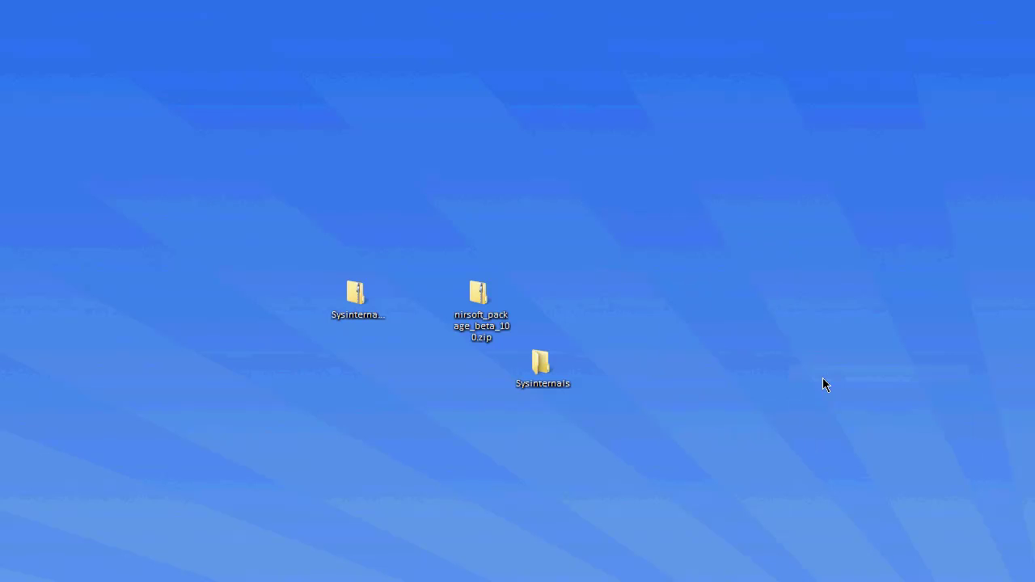
pyautogui.write('Nirsoft')
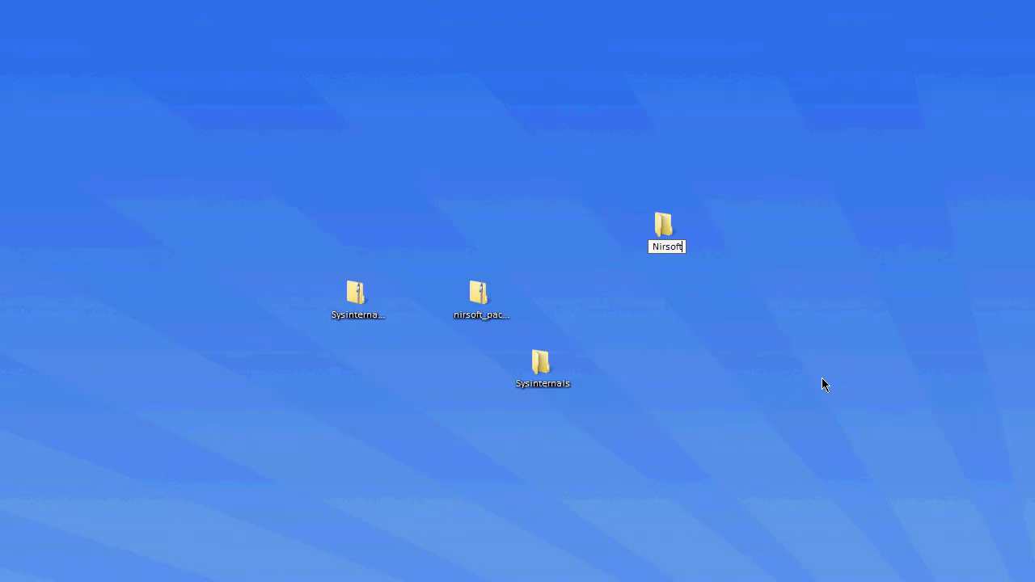
pyautogui.click(742, 348)
# - Open the ADRIANC-PD (K:) drive and copy the desktop Nirsoft folder onto it
pyautogui.press('super+e')
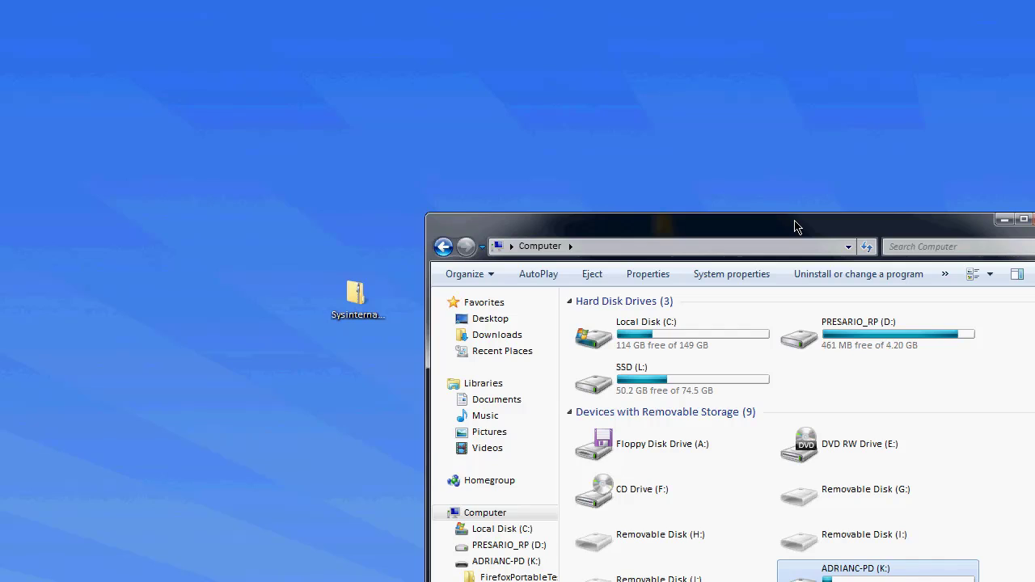
pyautogui.moveTo(796, 226); pyautogui.dragTo(394, 25)
pyautogui.moveTo(669, 228); pyautogui.dragTo(791, 228)
pyautogui.click(534, 373)
pyautogui.doubleClick(534, 373)
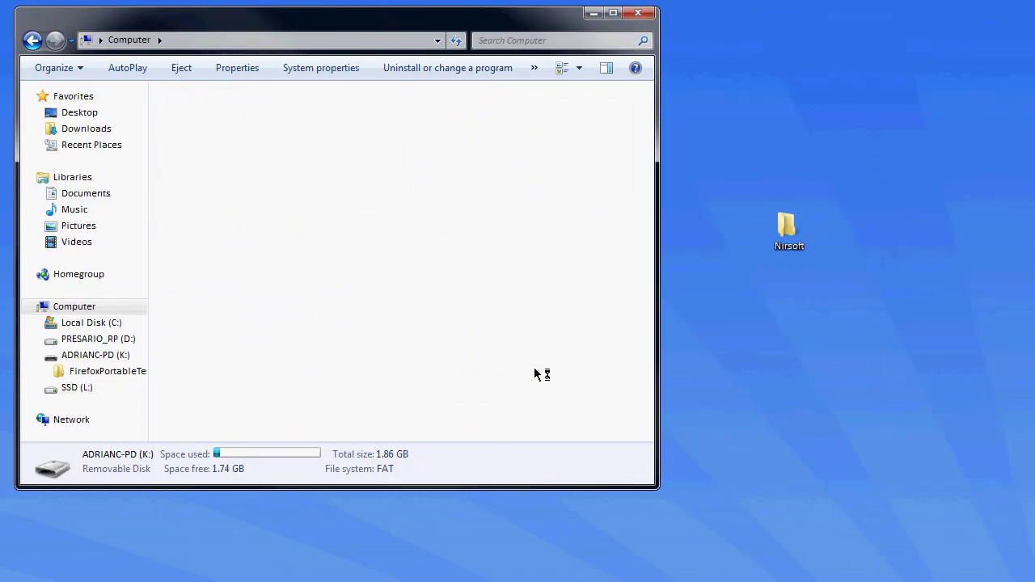
pyautogui.moveTo(812, 218); pyautogui.dragTo(316, 238)
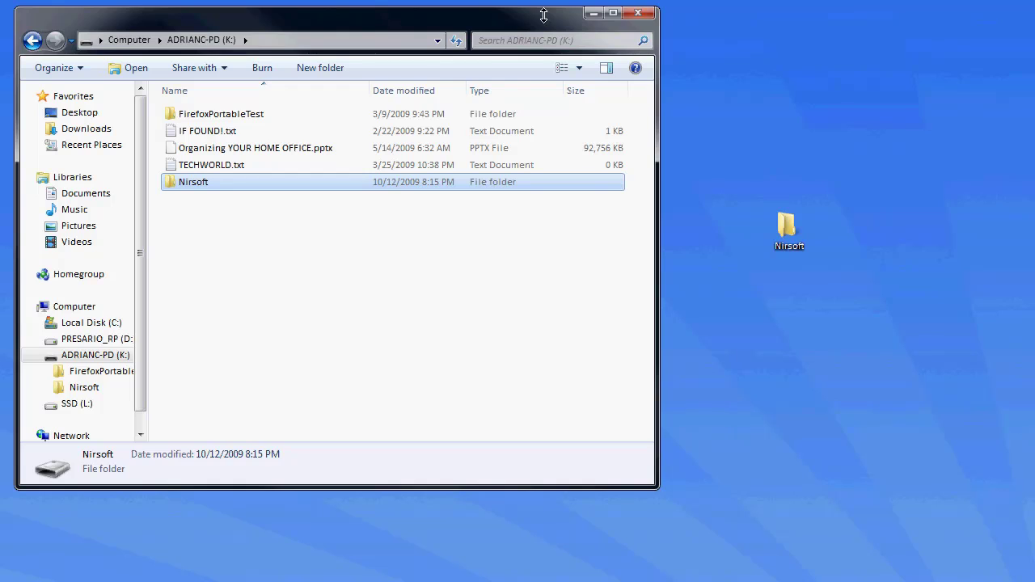
# - Shift the Explorer window right and place the nirsoft zip beside the Sysinternals zip
pyautogui.moveTo(540, 18); pyautogui.dragTo(945, 71)
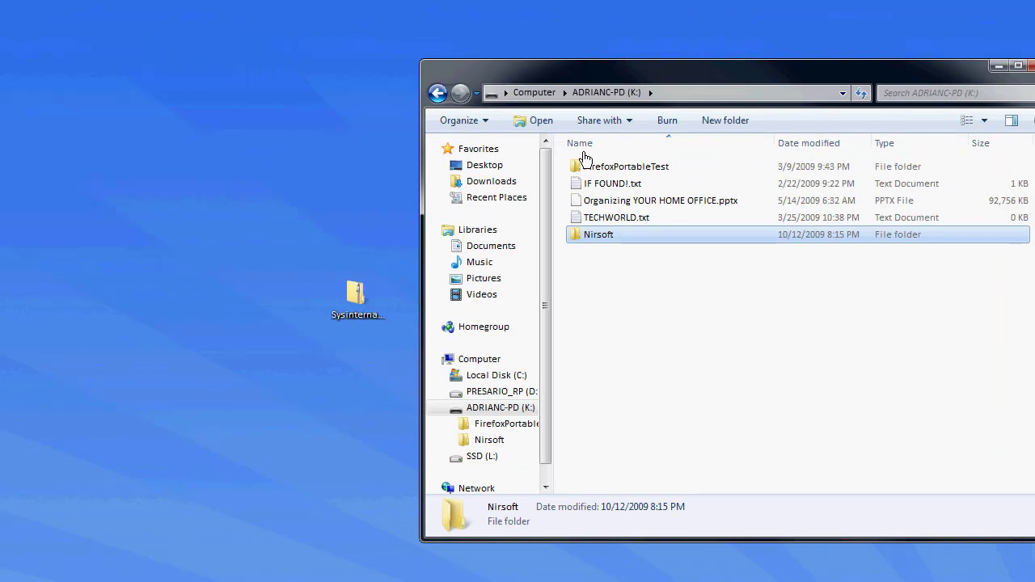
pyautogui.moveTo(635, 73); pyautogui.dragTo(707, 76)
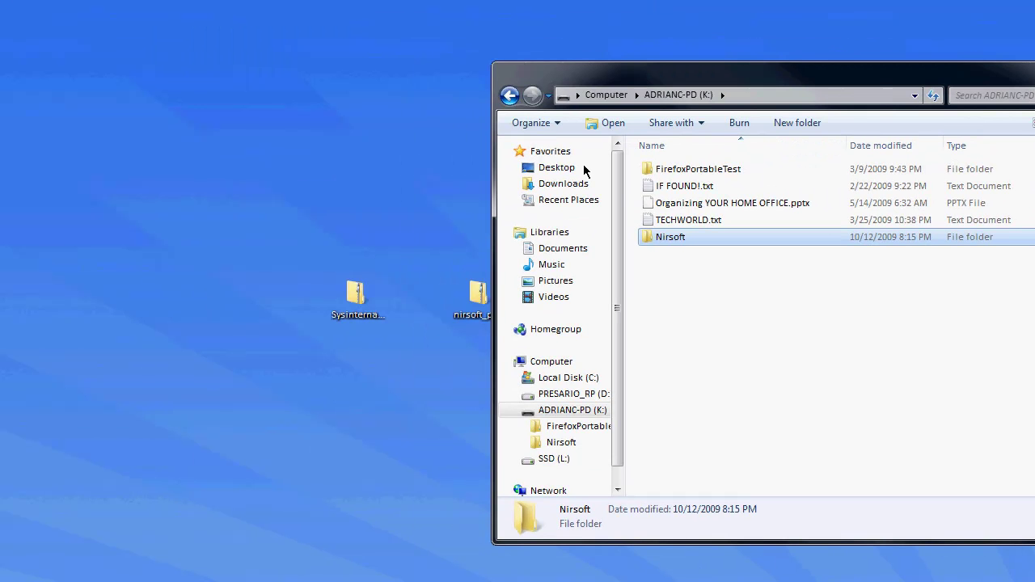
pyautogui.moveTo(475, 295); pyautogui.dragTo(346, 227)
# - Use 7-Zip Extract files to unpack nirsoft_package_beta_100 into K:\Nirsoft
pyautogui.rightClick(348, 223)
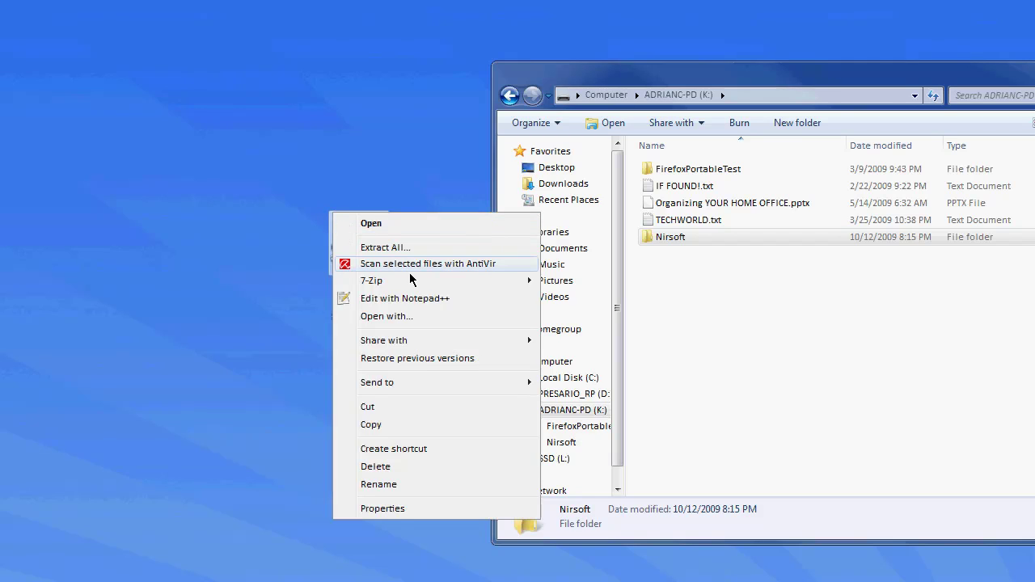
pyautogui.moveTo(424, 279)
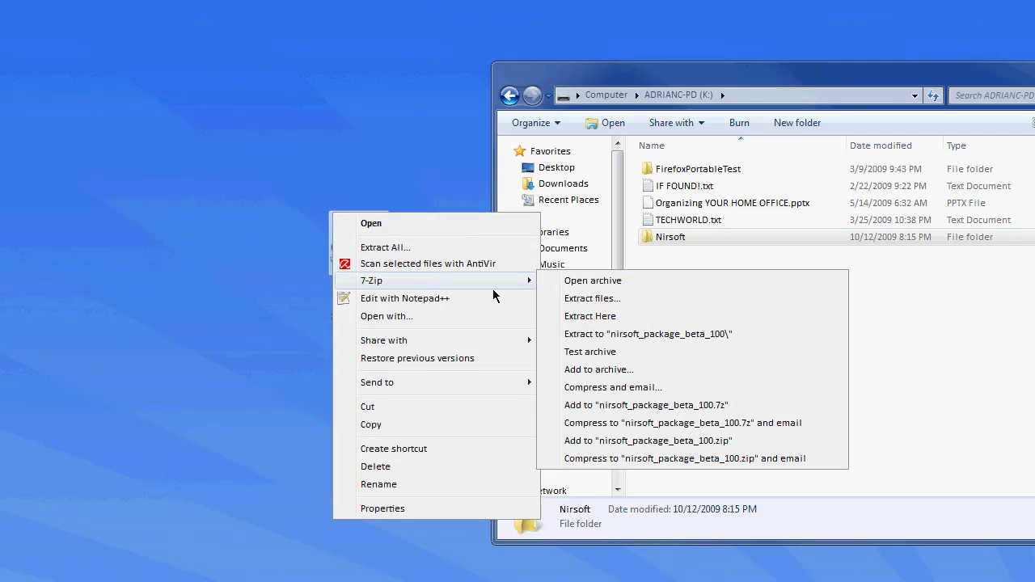
pyautogui.click(596, 298)
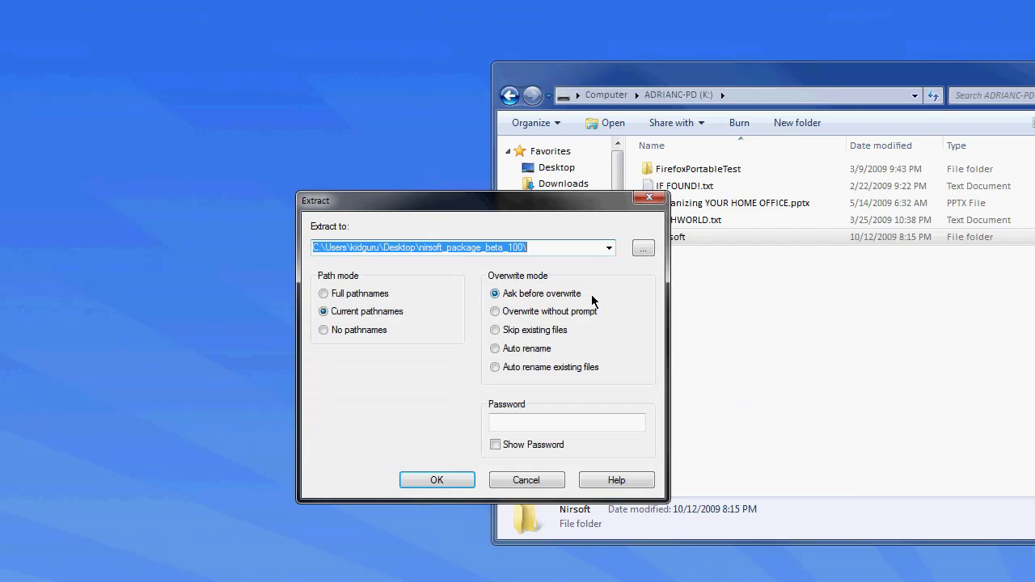
pyautogui.click(644, 250)
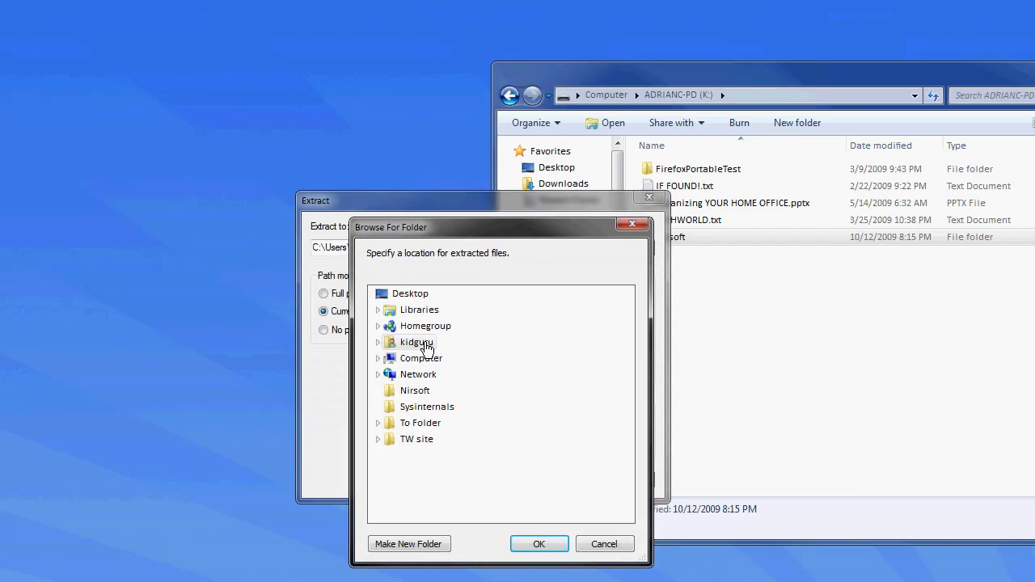
pyautogui.click(376, 358)
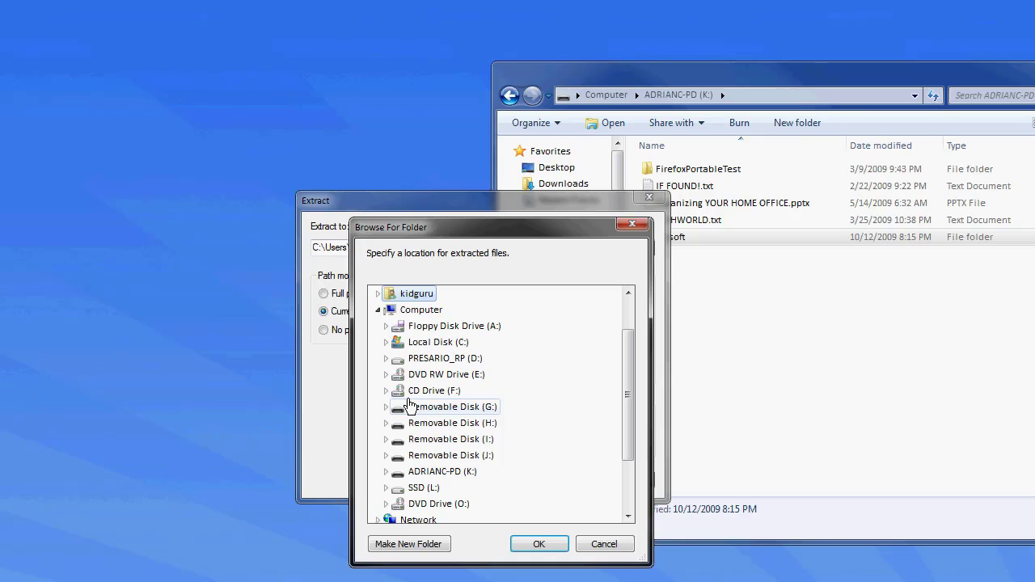
pyautogui.click(386, 472)
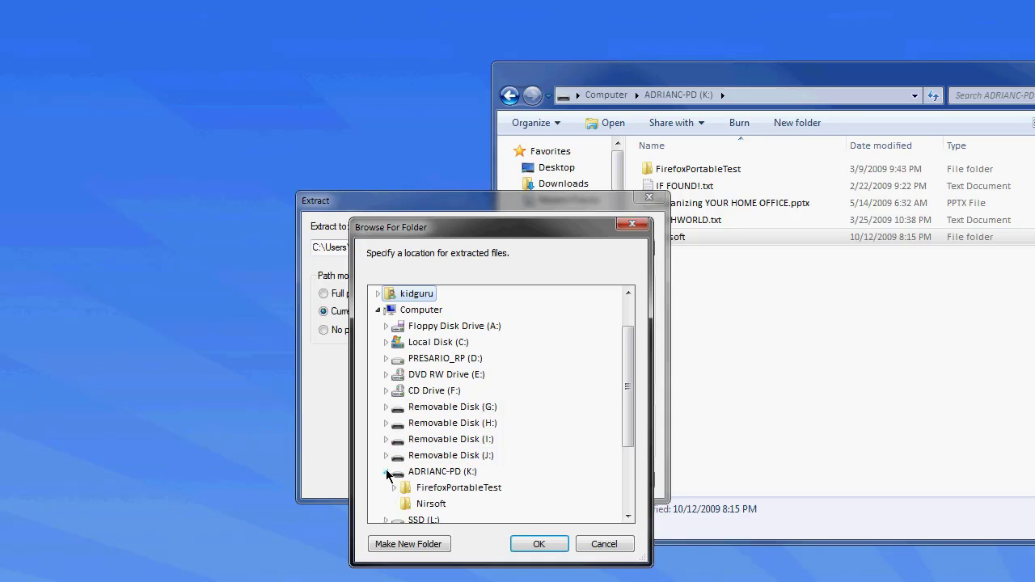
pyautogui.click(431, 504)
pyautogui.click(538, 544)
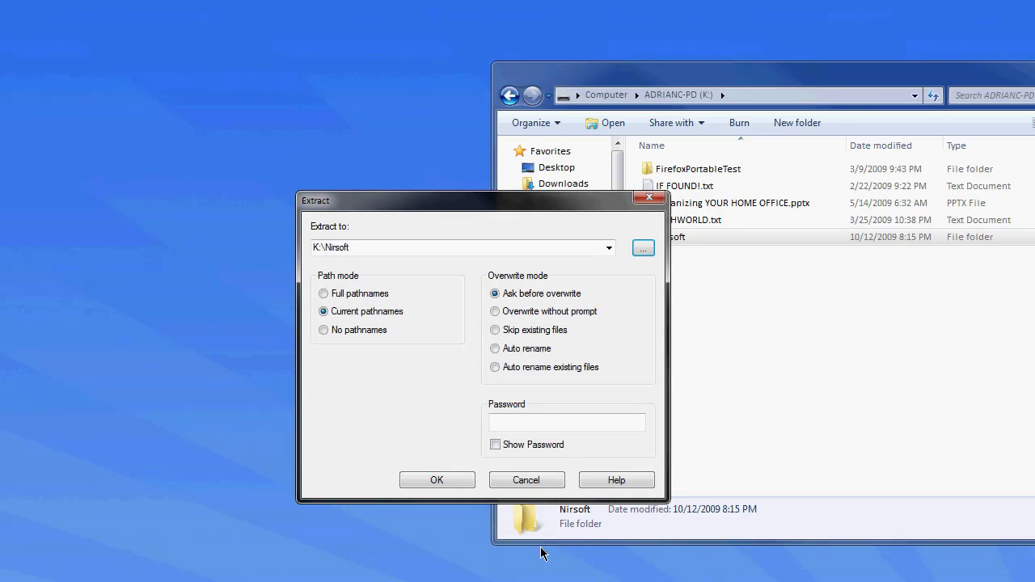
pyautogui.click(437, 482)
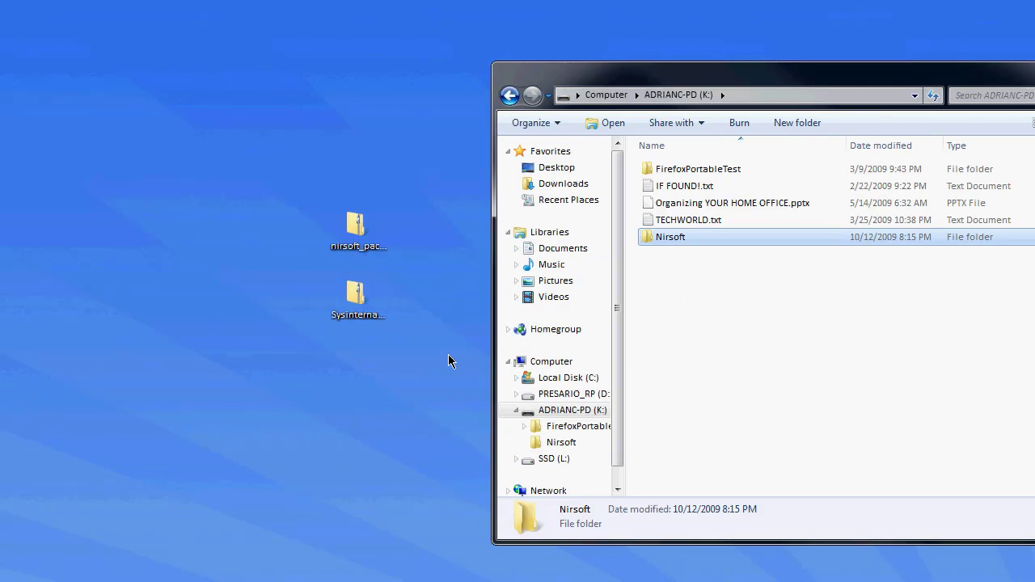
# - Open the Nirsoft folder and browse the extracted tools, such as netpass.chm and netpass.exe
pyautogui.click(692, 239)
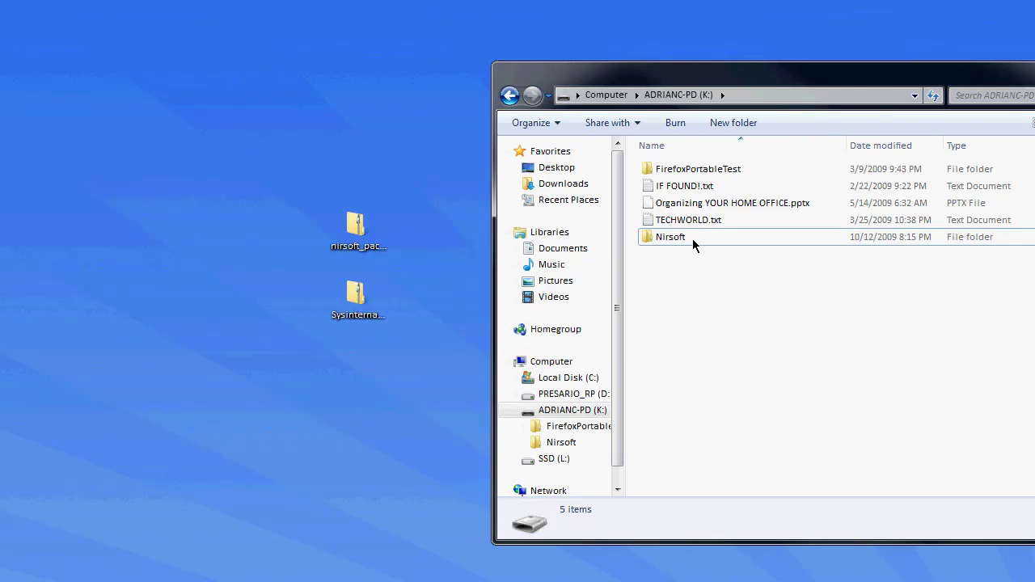
pyautogui.doubleClick(691, 239)
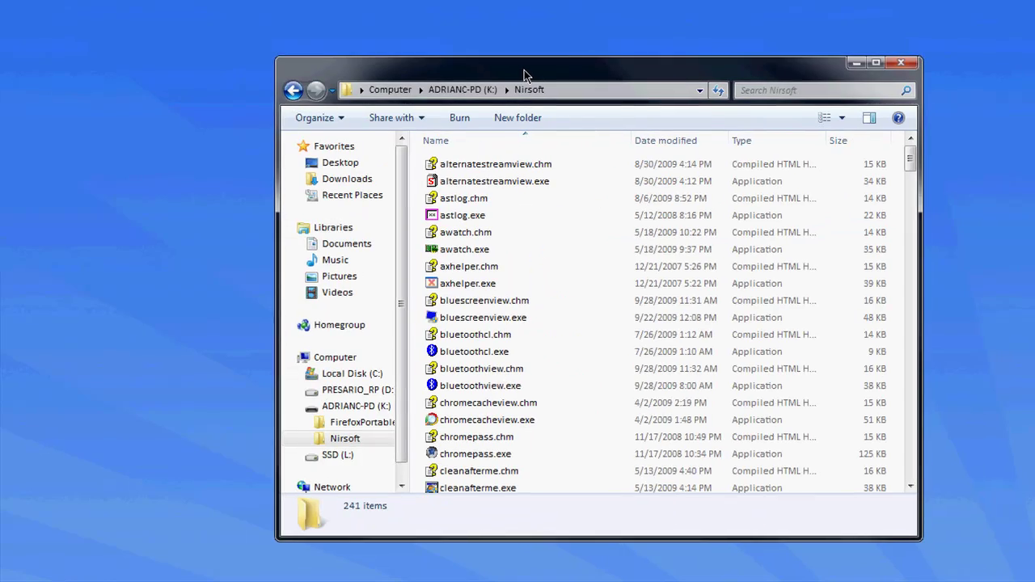
pyautogui.click(699, 390)
pyautogui.scroll(-20, 706, 393)
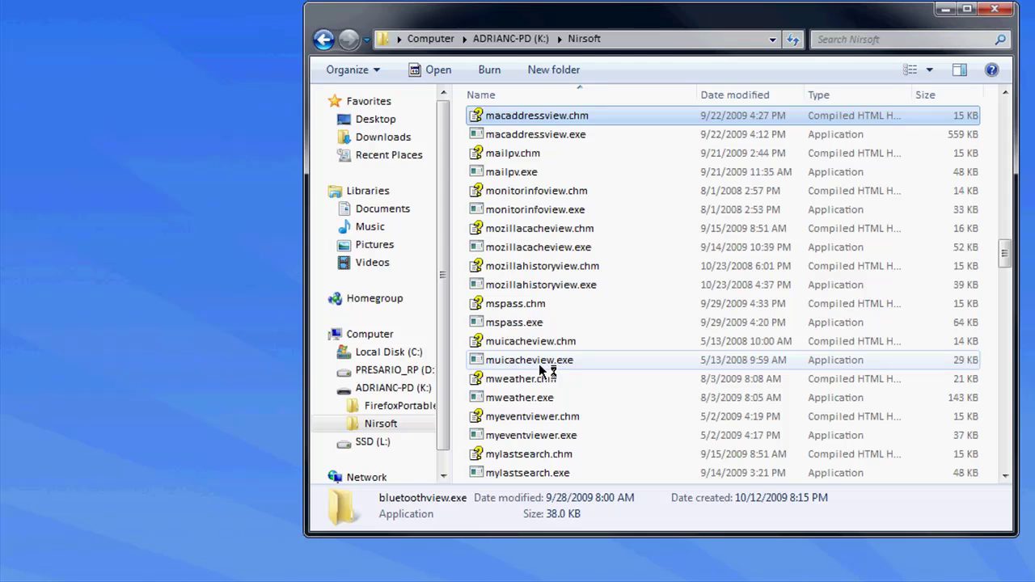
pyautogui.scroll(3, 557, 231)
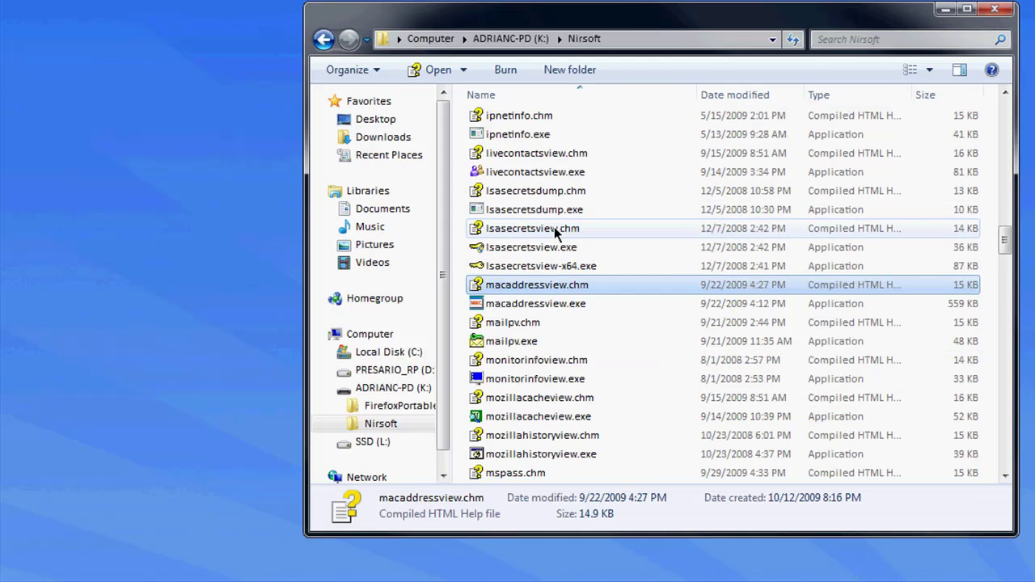
pyautogui.scroll(-7, 554, 226)
pyautogui.click(542, 341)
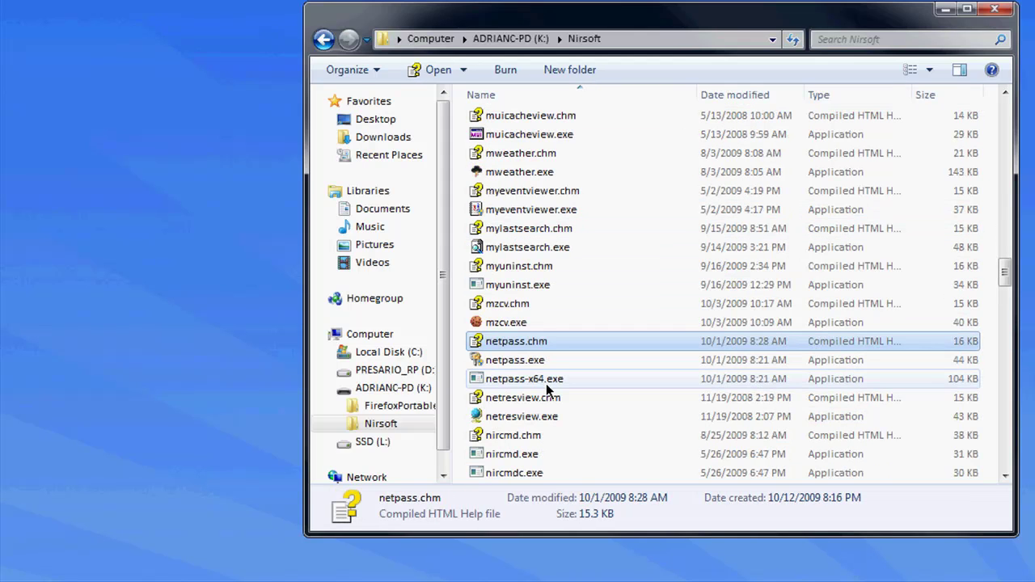
pyautogui.scroll(3, 545, 383)
pyautogui.scroll(-2, 557, 404)
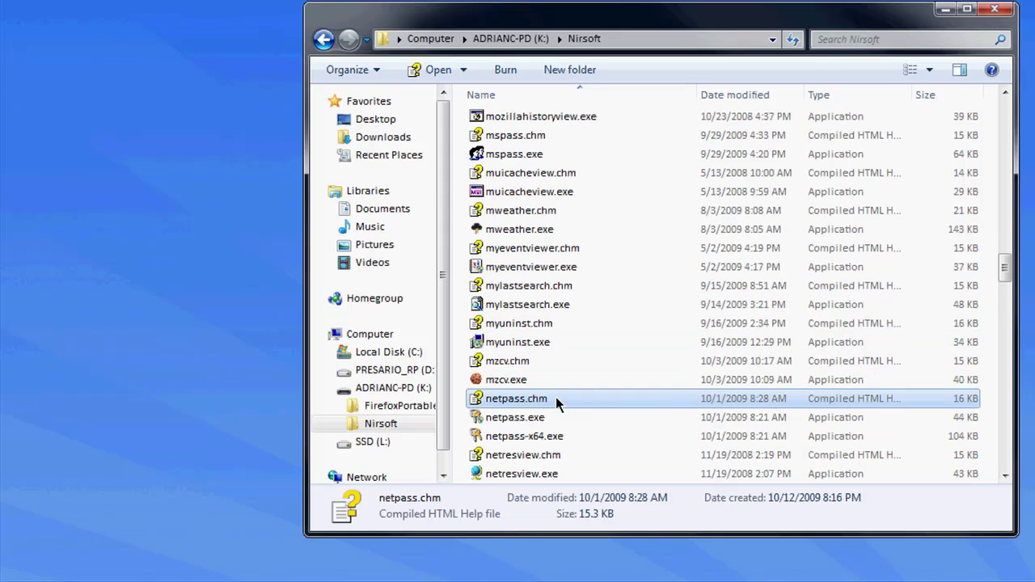
pyautogui.press('Down')
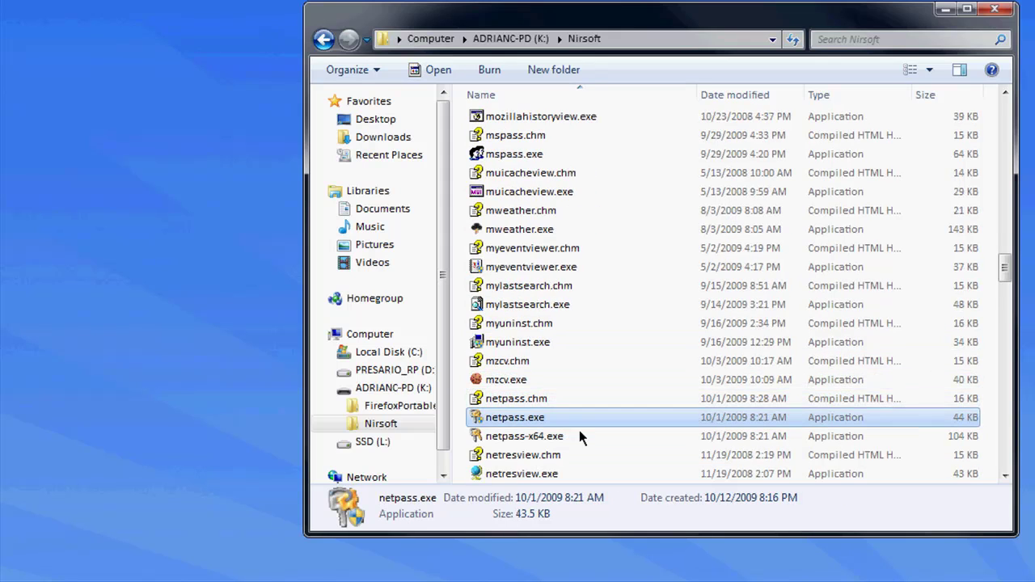
pyautogui.scroll(4, 579, 391)
# - Return to the K: drive, reopen Nirsoft and select NirLauncher.exe to run it
pyautogui.click(323, 41)
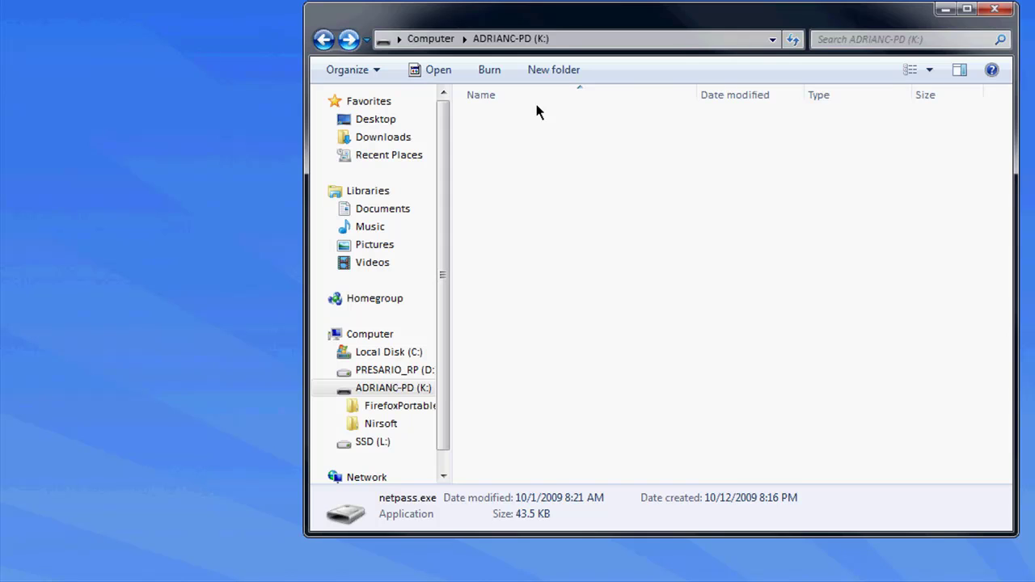
pyautogui.doubleClick(523, 138)
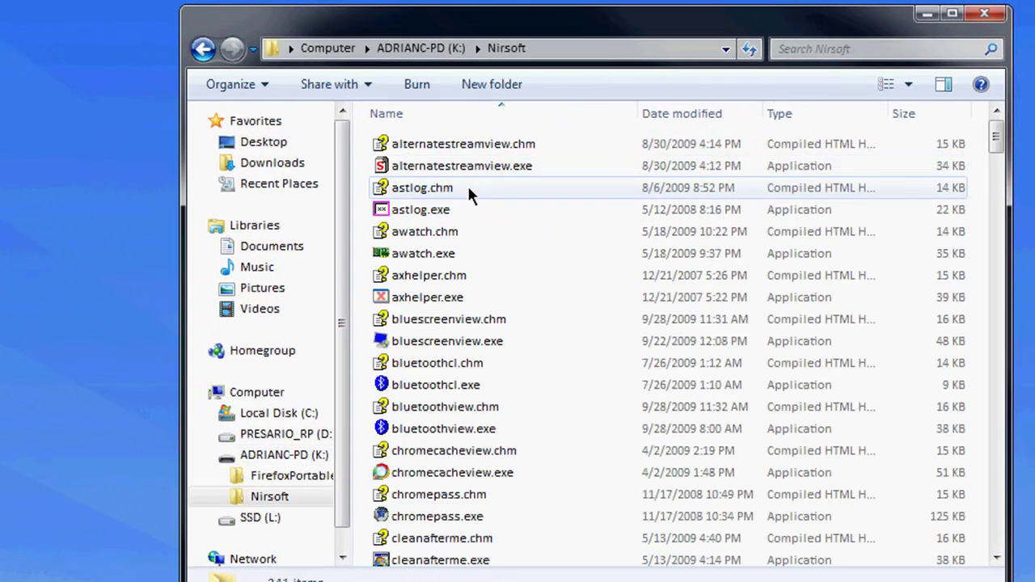
pyautogui.click(458, 299)
pyautogui.press('n')
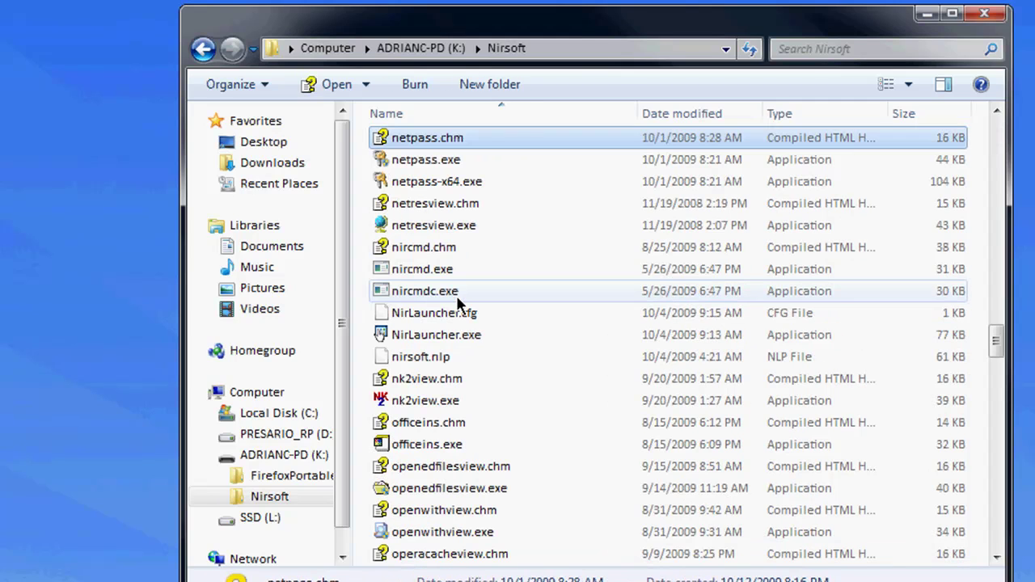
pyautogui.scroll(-1, 482, 328)
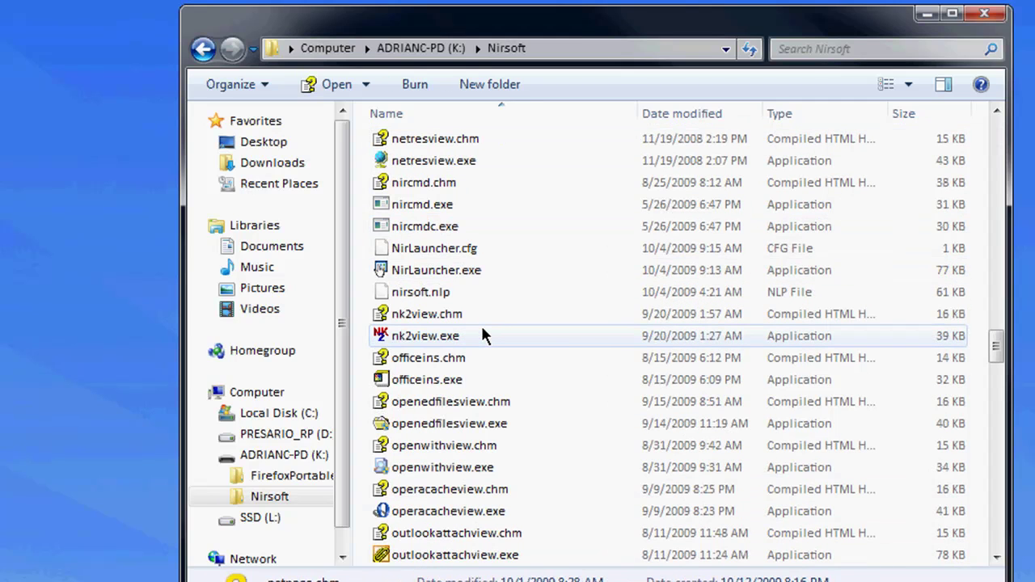
pyautogui.click(426, 270)
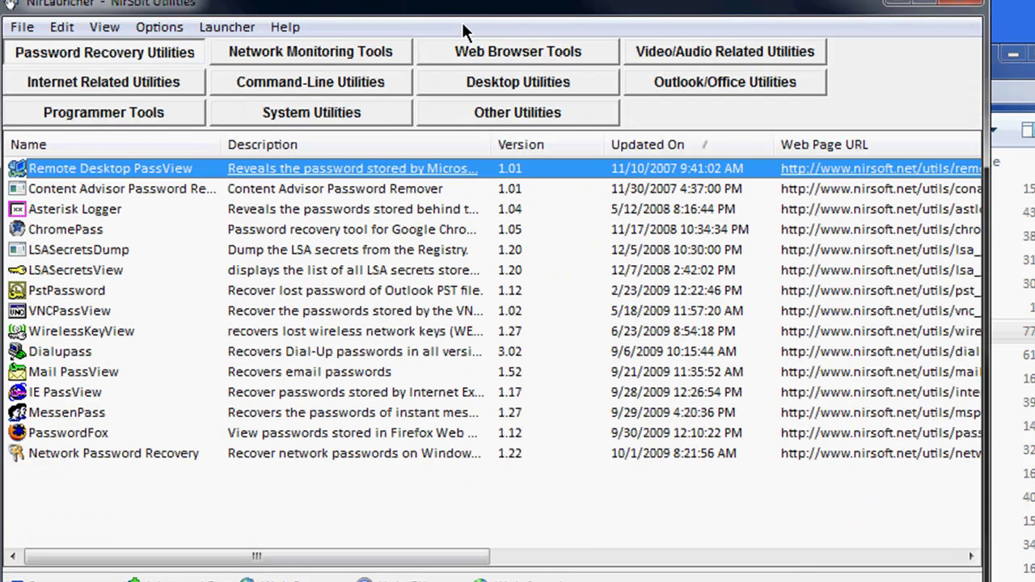
# - Move NirLauncher fully onscreen in front of Explorer and show Password Recovery Utilities
pyautogui.moveTo(462, 20); pyautogui.dragTo(471, 32)
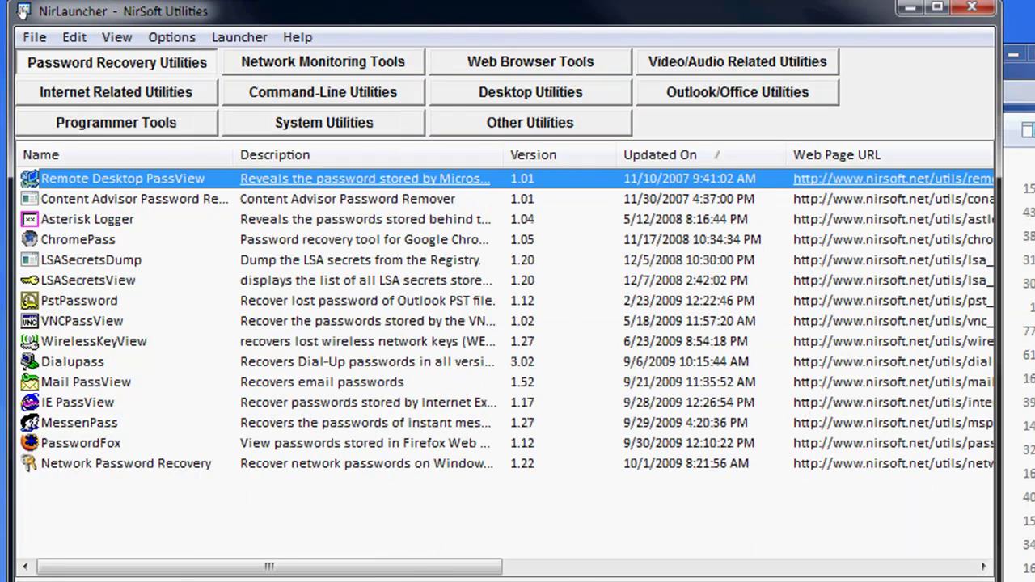
pyautogui.hotkey('alt', 'Tab')
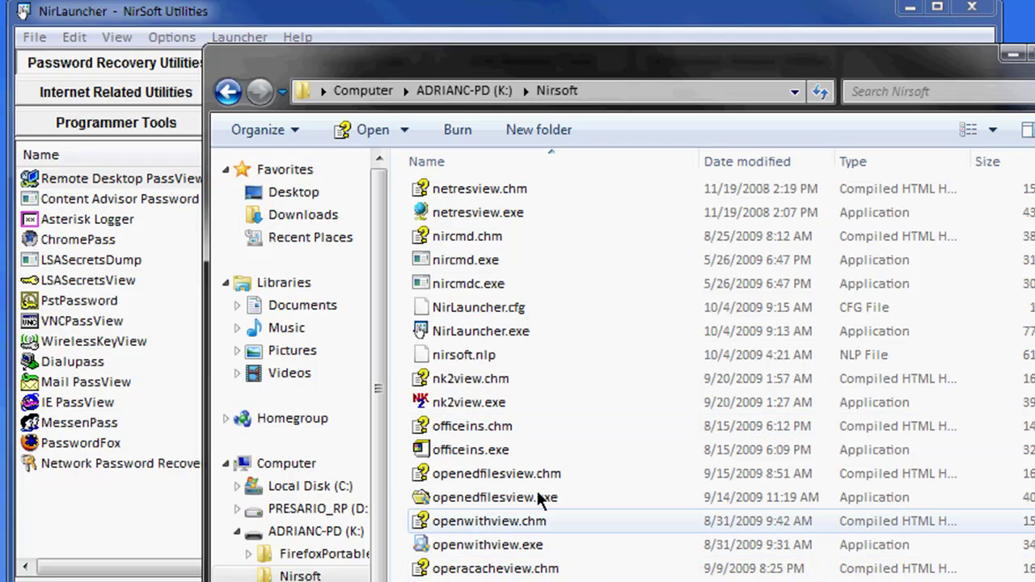
pyautogui.scroll(3, 557, 539)
pyautogui.click(162, 562)
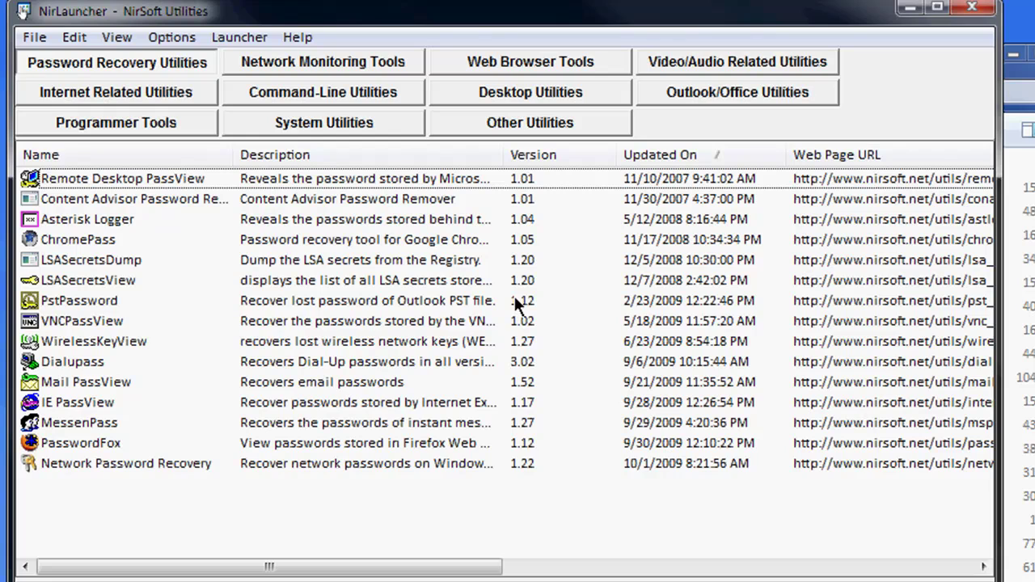
pyautogui.click(131, 70)
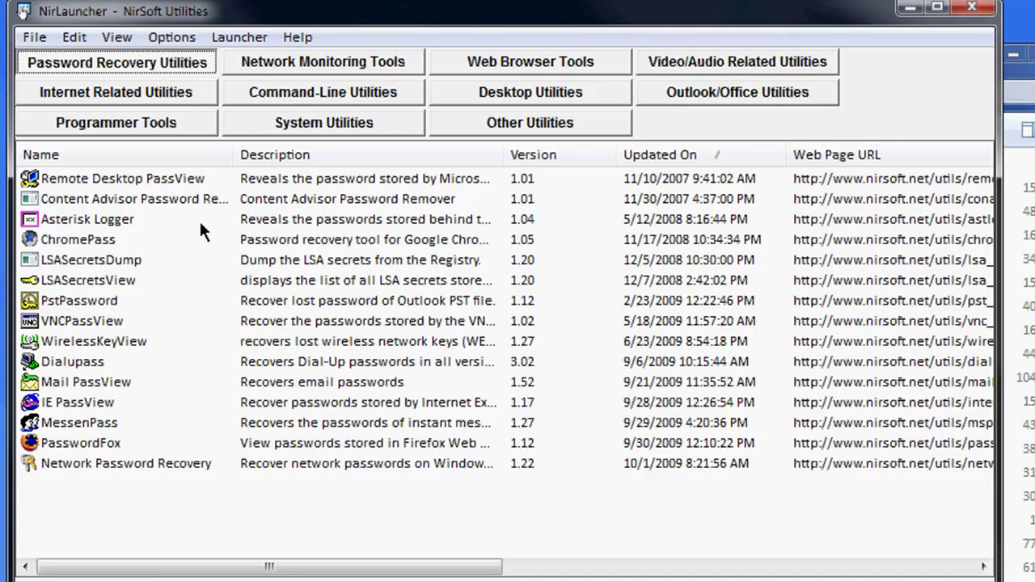
# - Browse Network Monitoring, Programmer, Internet, System, Command-Line, Desktop, Other, Web Browser, Outlook/Office and Video/Audio tools
pyautogui.click(263, 61)
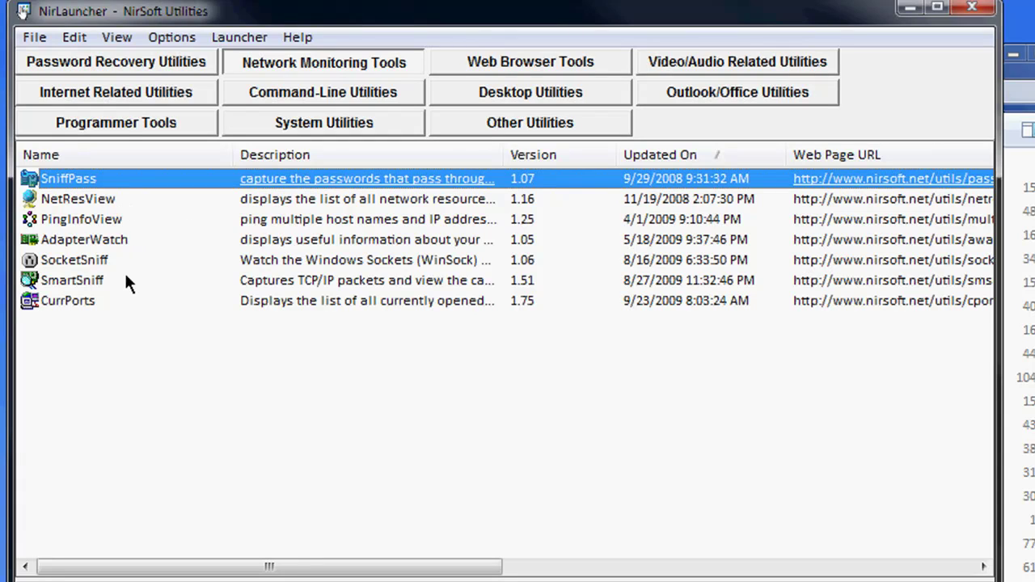
pyautogui.click(82, 126)
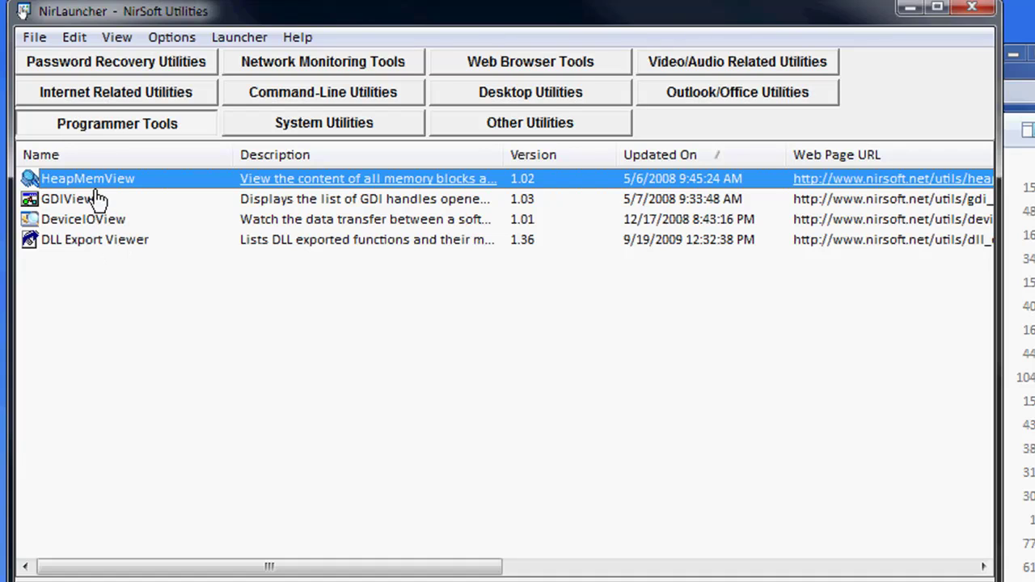
pyautogui.click(93, 91)
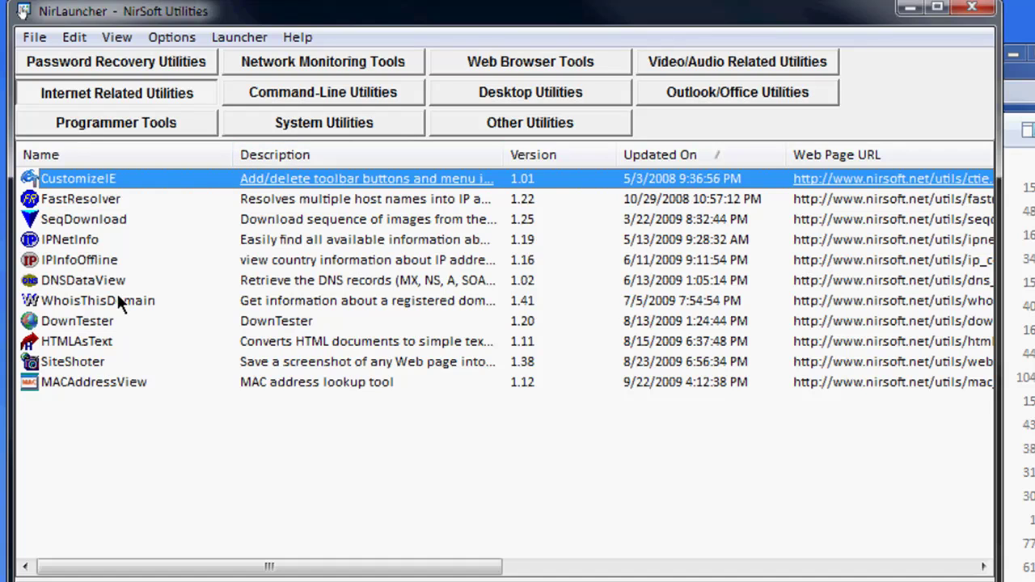
pyautogui.click(296, 125)
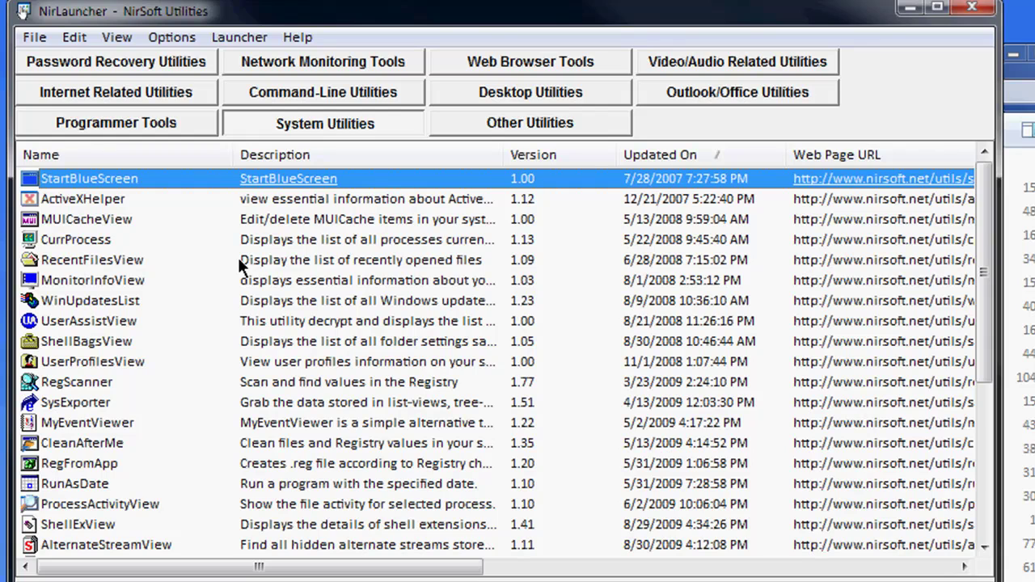
pyautogui.click(162, 187)
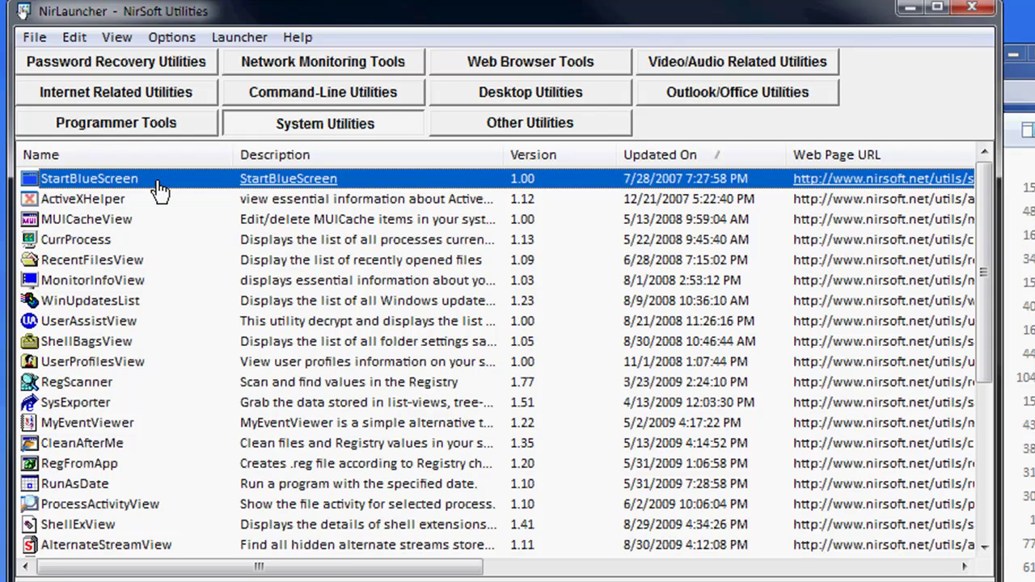
pyautogui.click(359, 60)
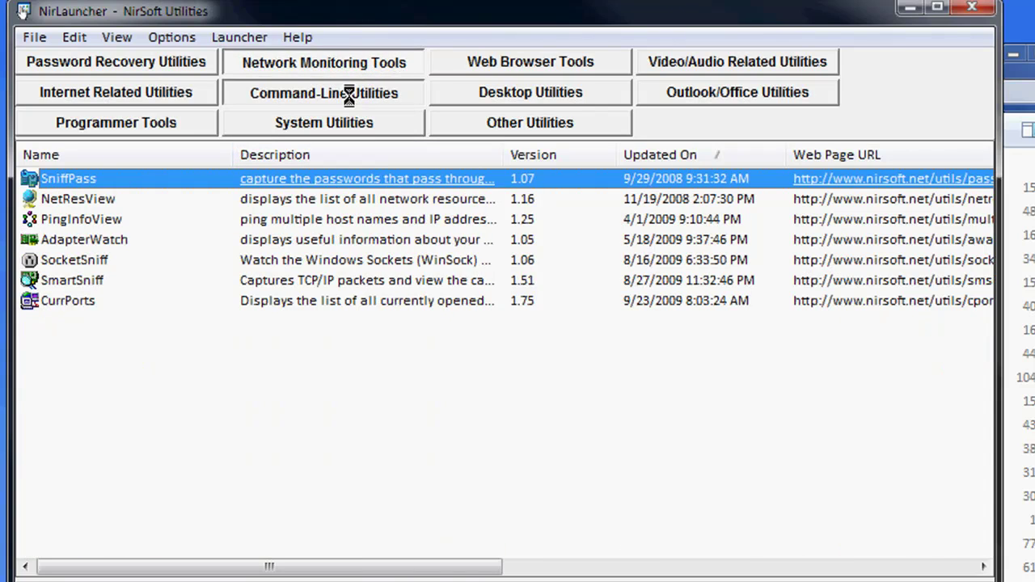
pyautogui.click(349, 92)
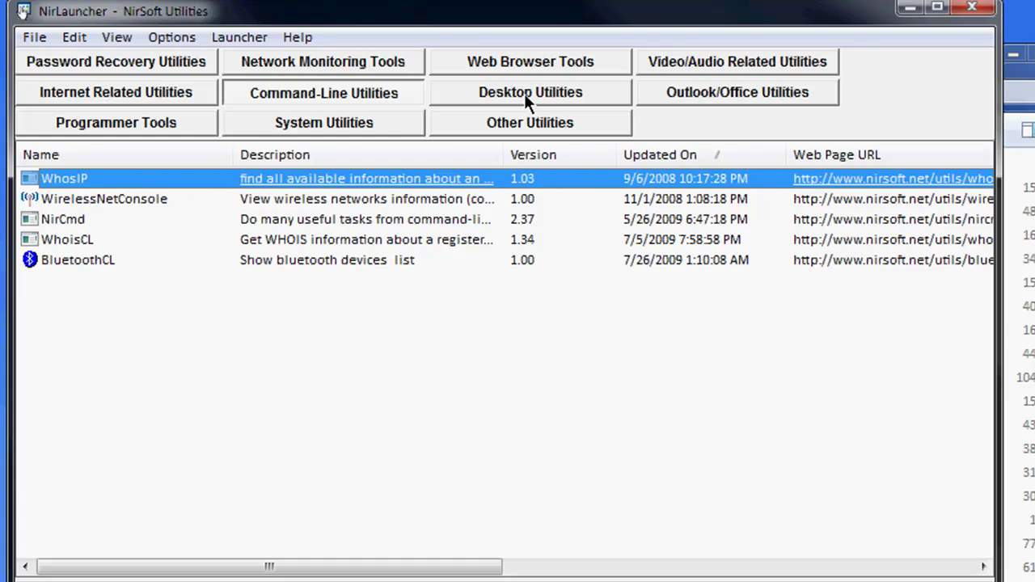
pyautogui.click(524, 93)
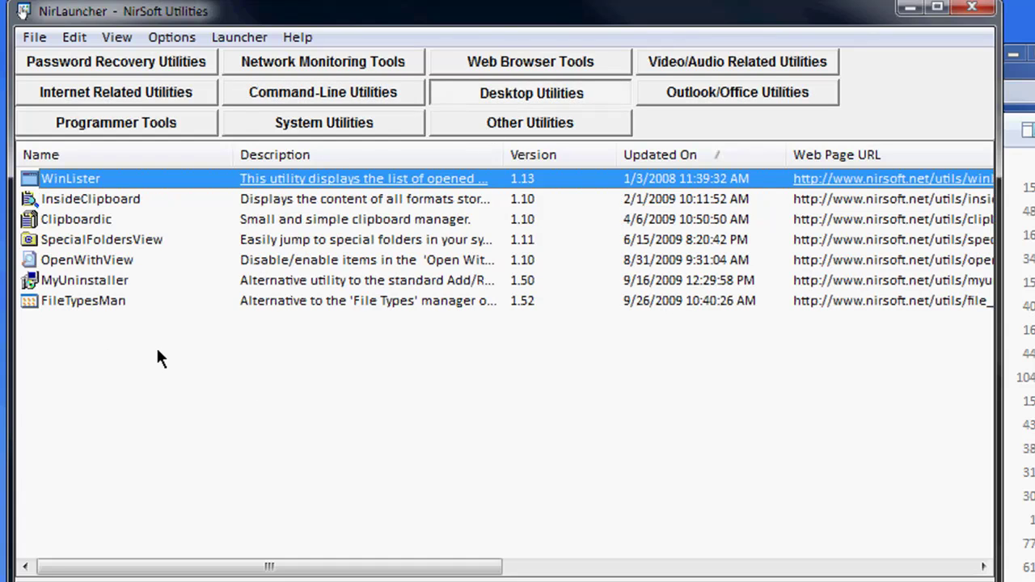
pyautogui.click(546, 124)
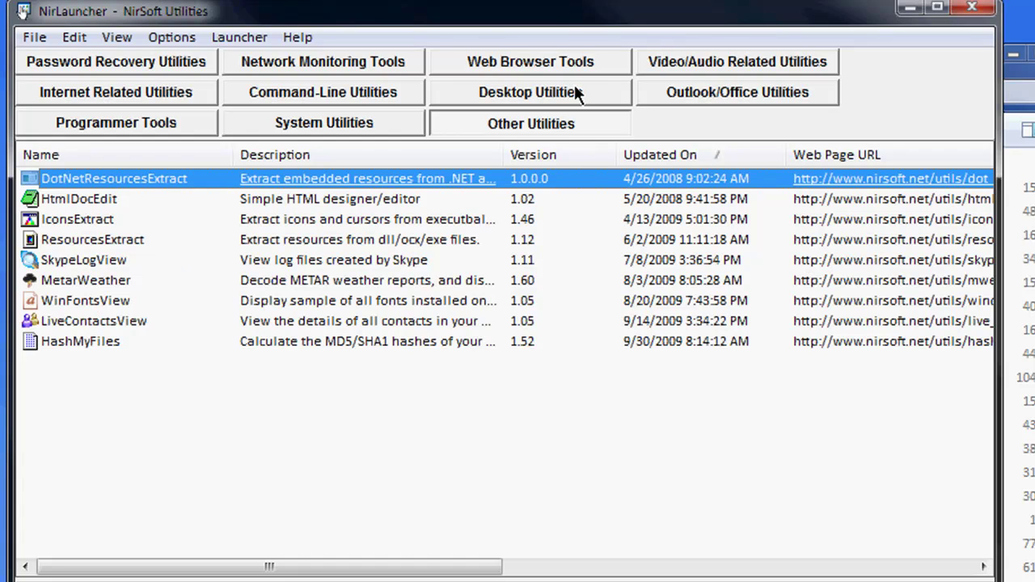
pyautogui.click(588, 66)
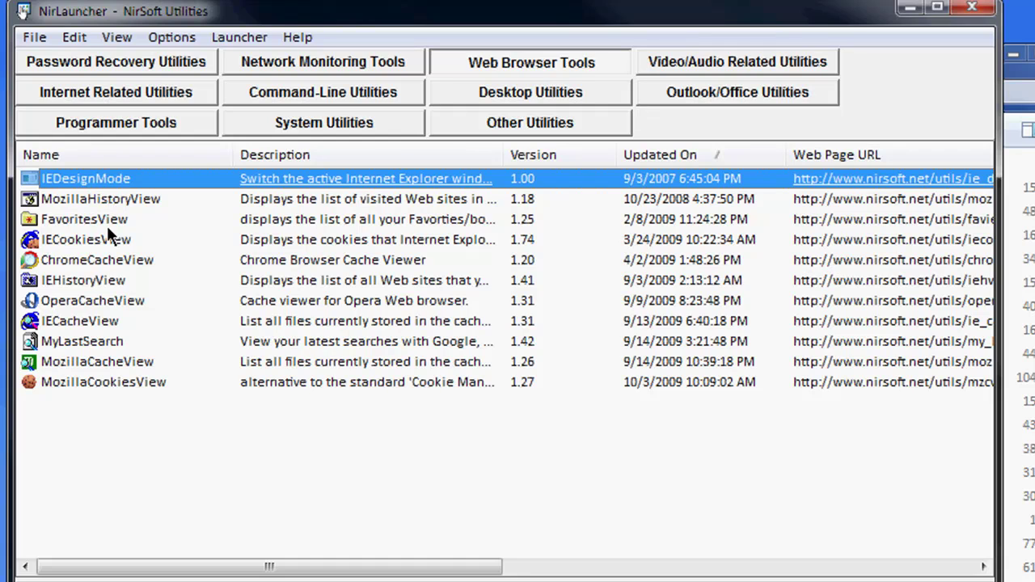
pyautogui.click(692, 103)
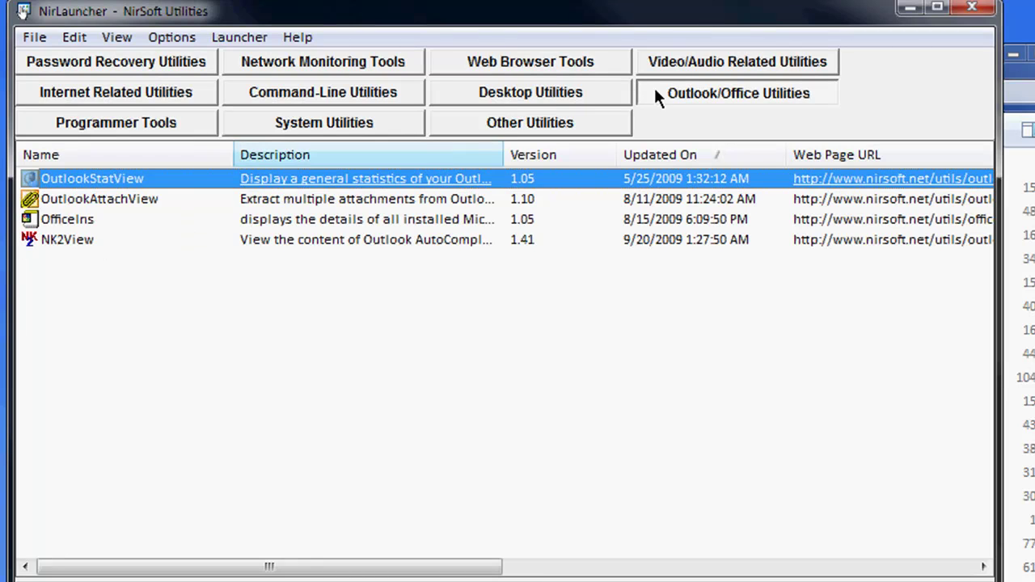
pyautogui.click(759, 68)
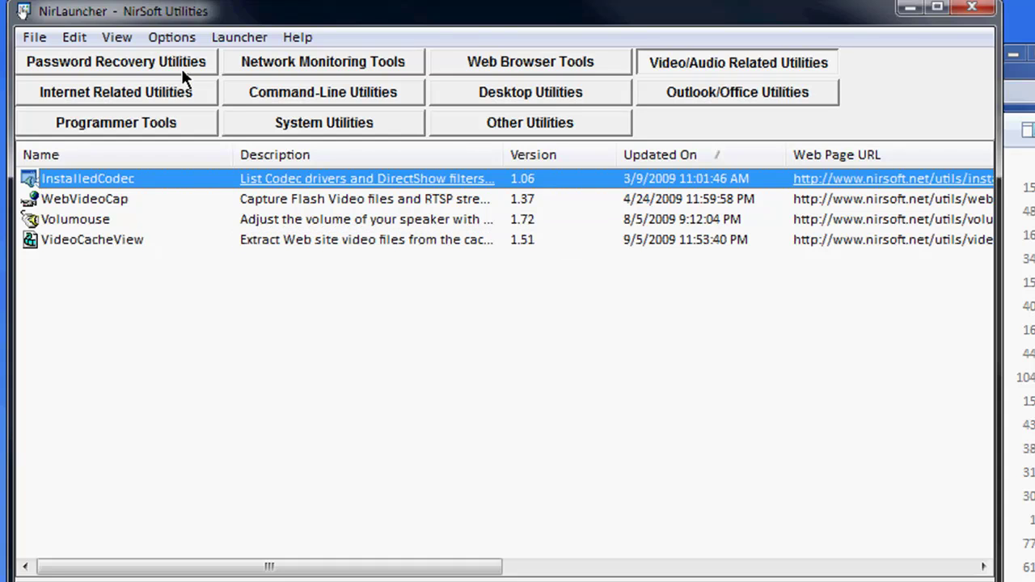
# - Open the Sysinternals zip and start a 7-Zip extraction with a custom destination
pyautogui.click(1020, 90)
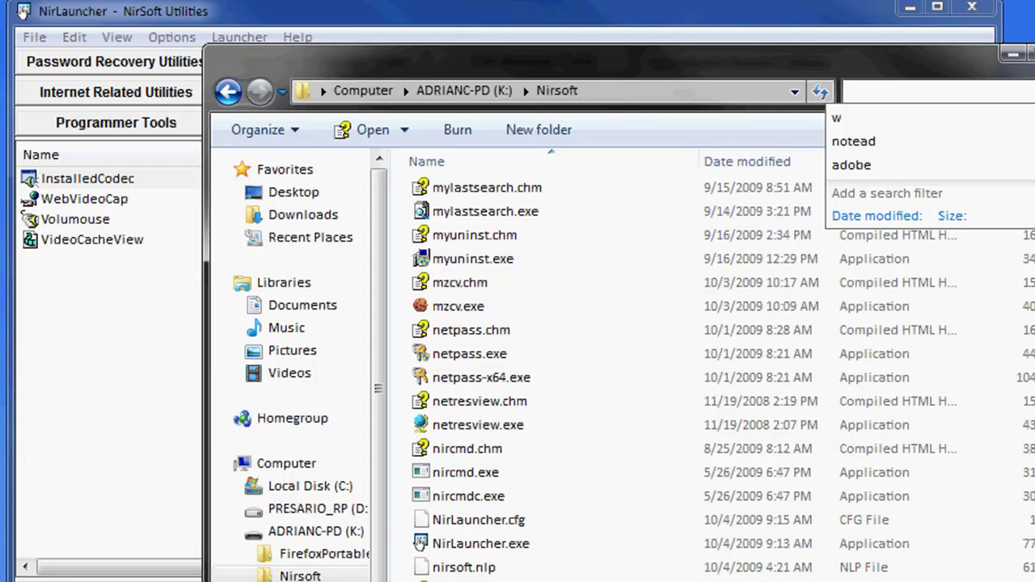
pyautogui.click(596, 18)
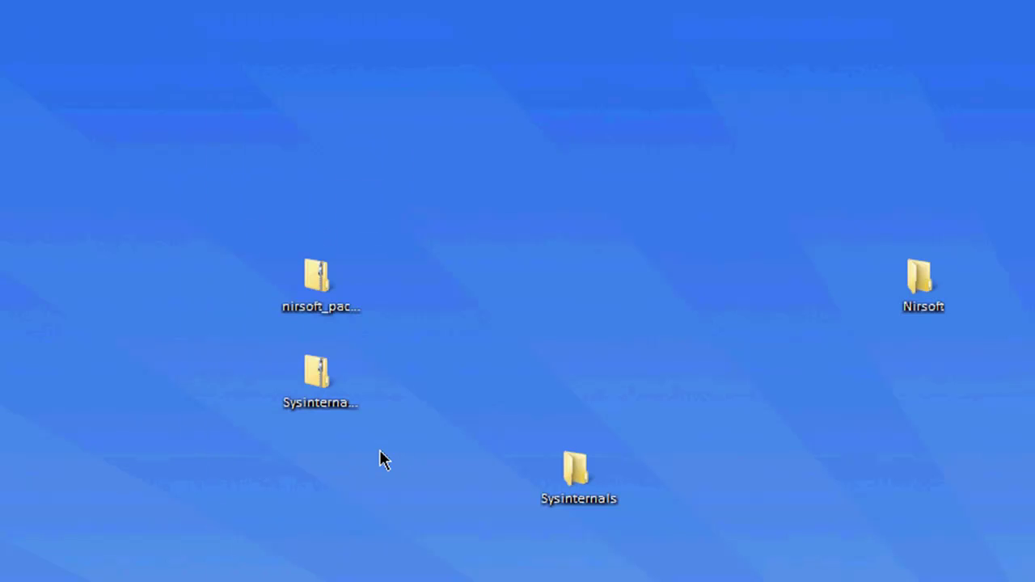
pyautogui.doubleClick(321, 383)
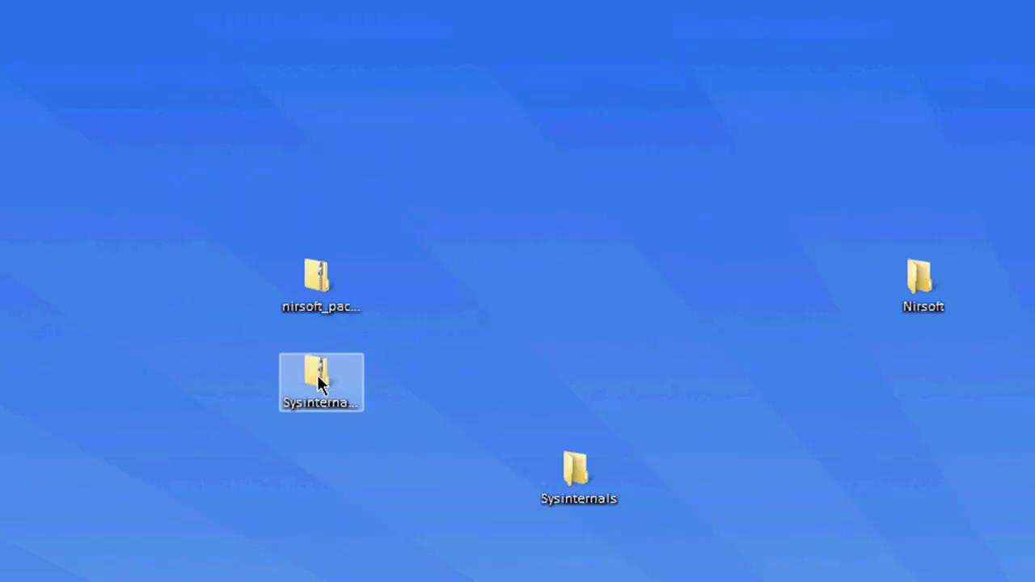
pyautogui.rightClick(319, 376)
pyautogui.moveTo(384, 470)
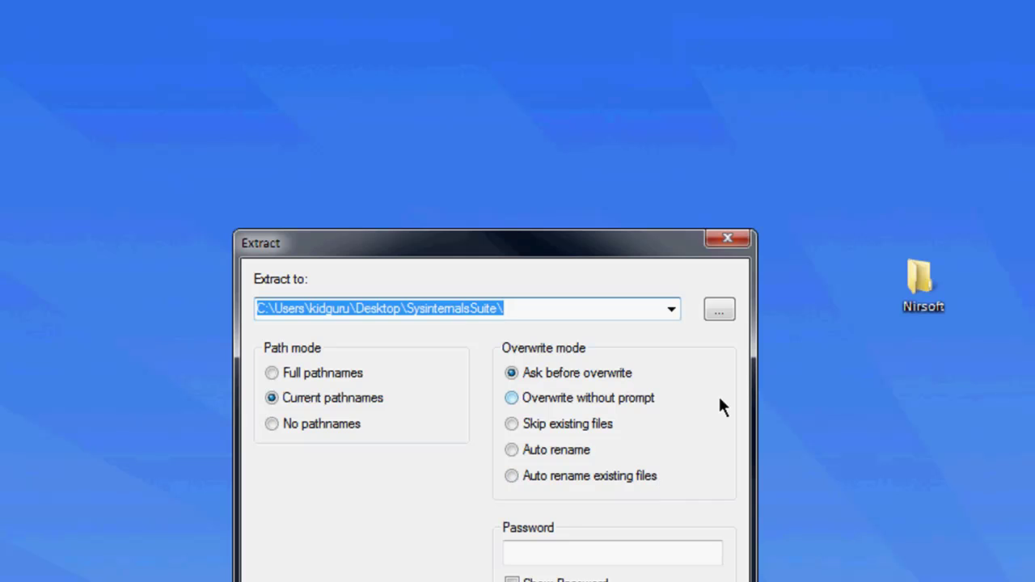
pyautogui.click(717, 308)
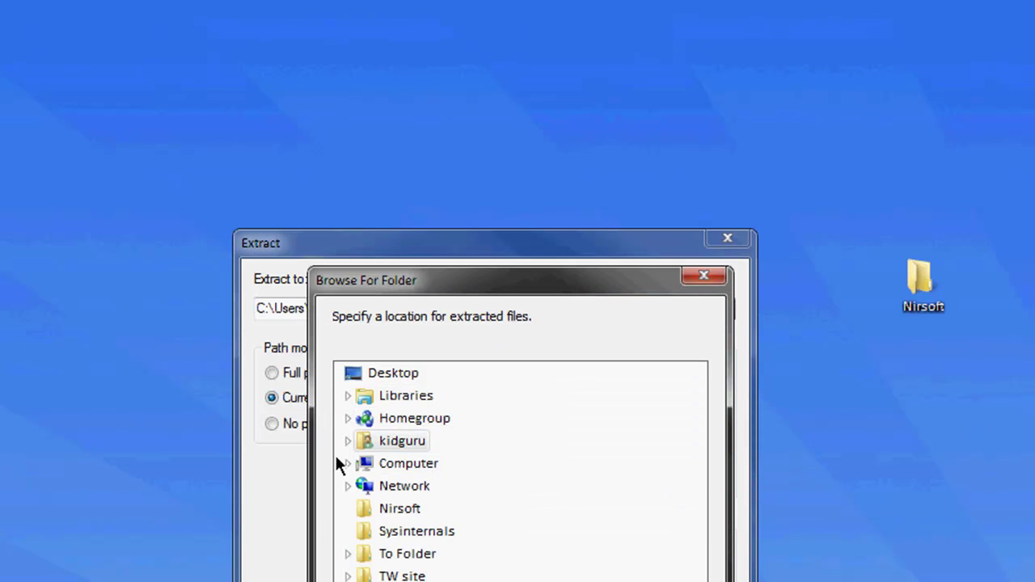
# - Browse Computer and ADRIANC-PD (K:) for a destination, then confirm extracting the Sysinternals archive
pyautogui.click(341, 458)
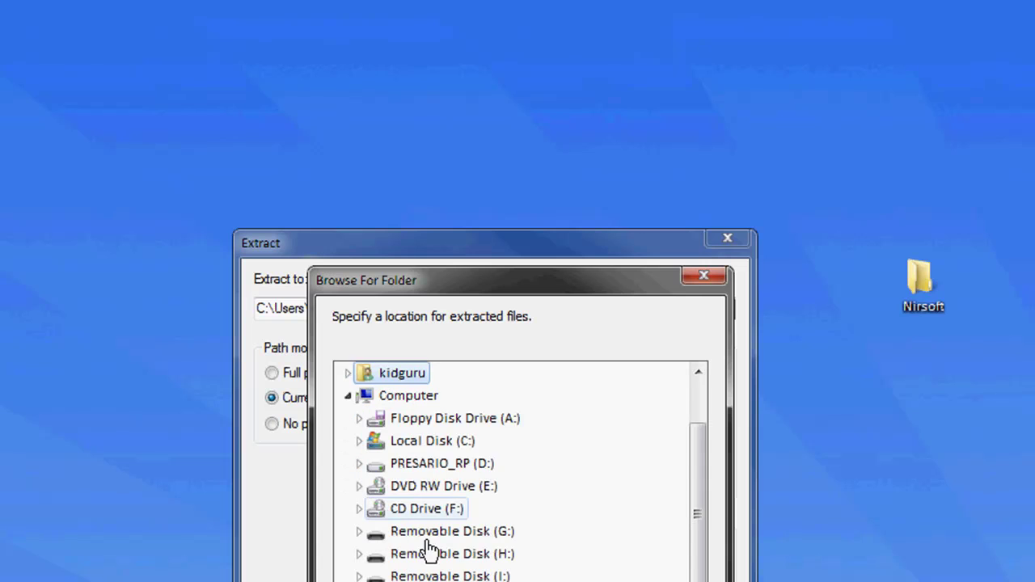
pyautogui.scroll(-2, 427, 549)
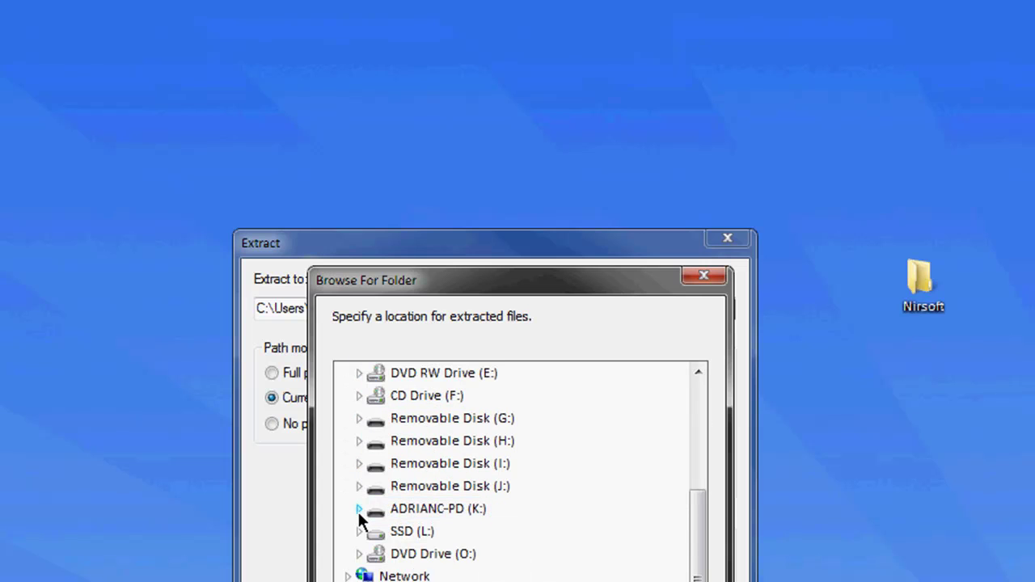
pyautogui.click(358, 509)
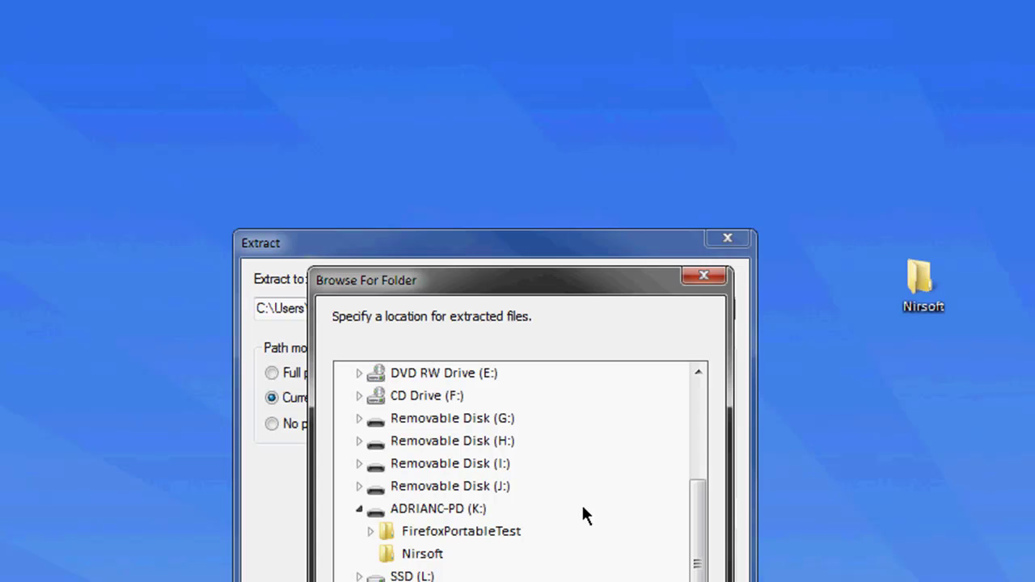
pyautogui.scroll(2, 485, 550)
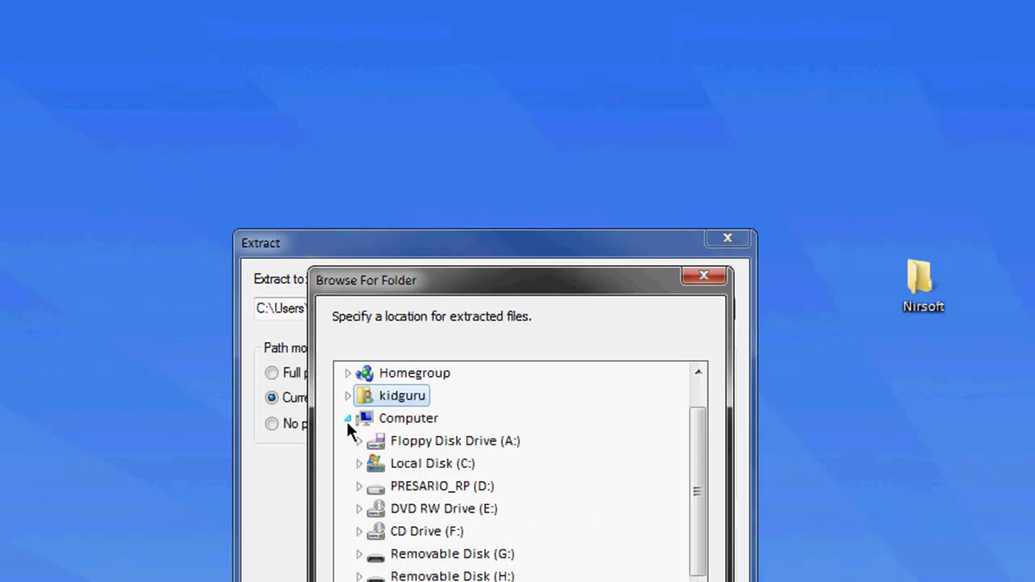
pyautogui.scroll(-2, 406, 523)
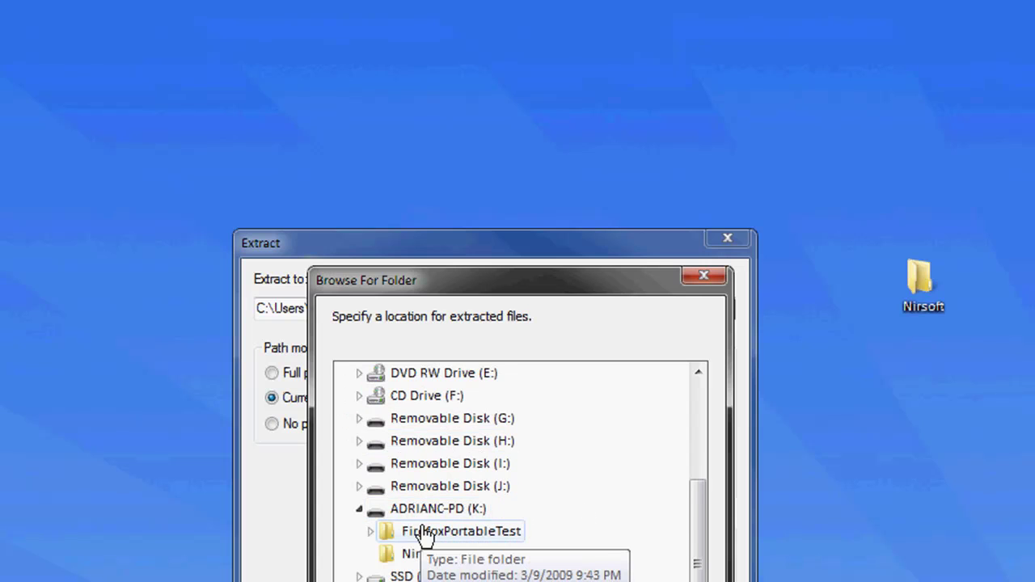
pyautogui.scroll(2, 356, 404)
pyautogui.scroll(1, 356, 421)
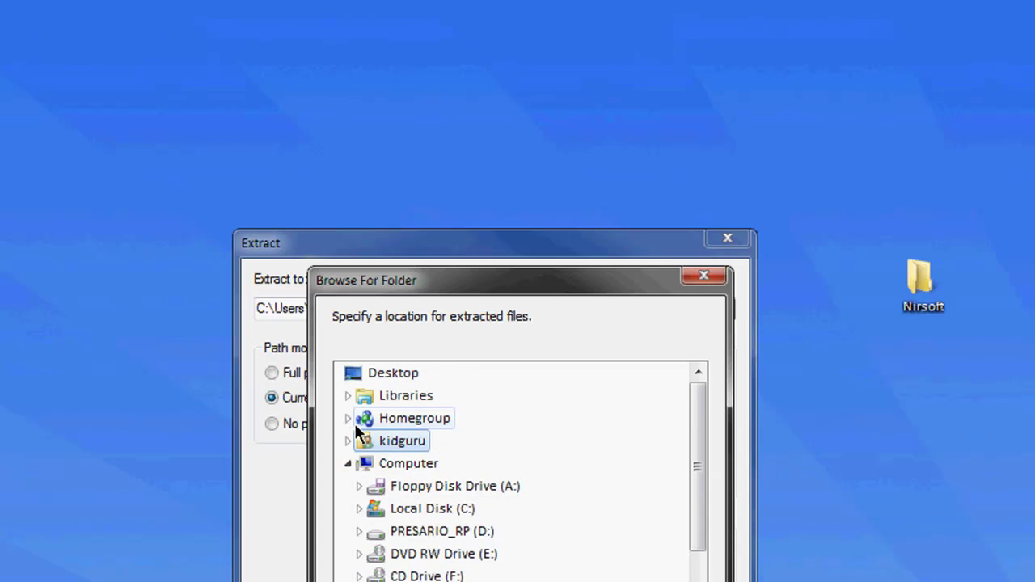
pyautogui.scroll(-2, 356, 388)
pyautogui.scroll(1, 379, 388)
pyautogui.scroll(-2, 356, 493)
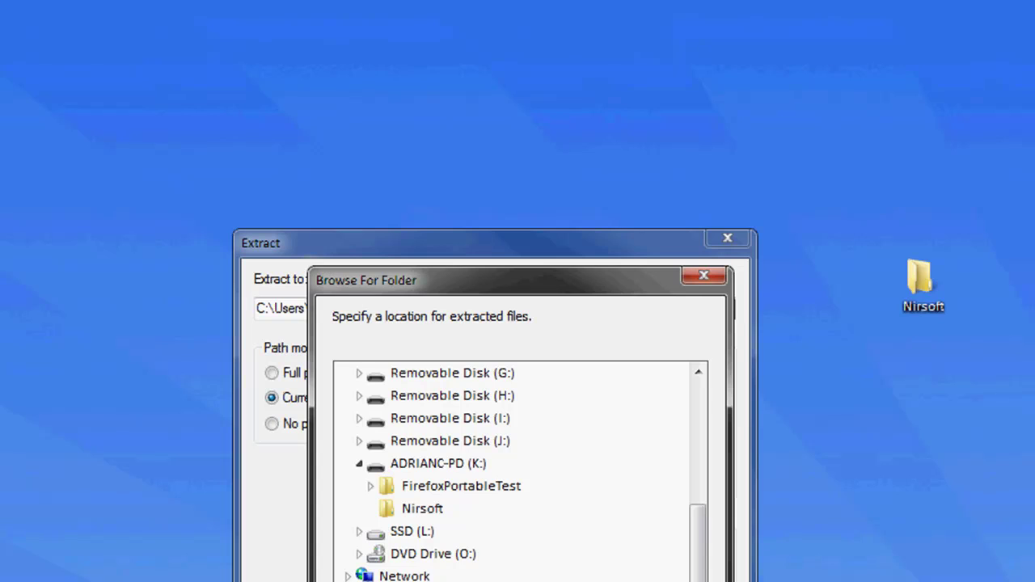
pyautogui.press('Return')
pyautogui.press('Return')
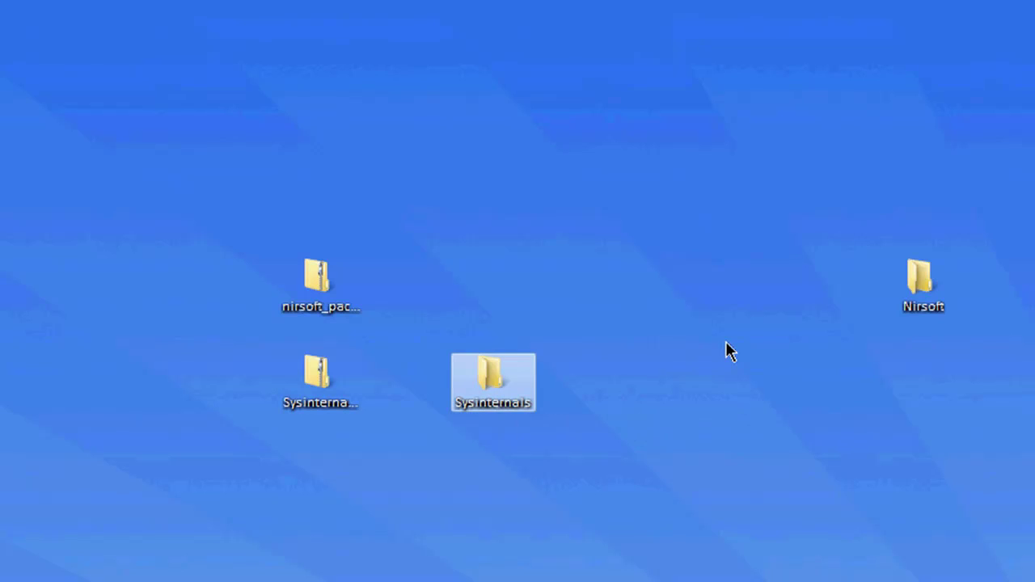
# - Reposition the desktop Nirsoft folder, then choose Add Software Package from NirLauncher's Launcher menu
pyautogui.moveTo(919, 286); pyautogui.dragTo(603, 368)
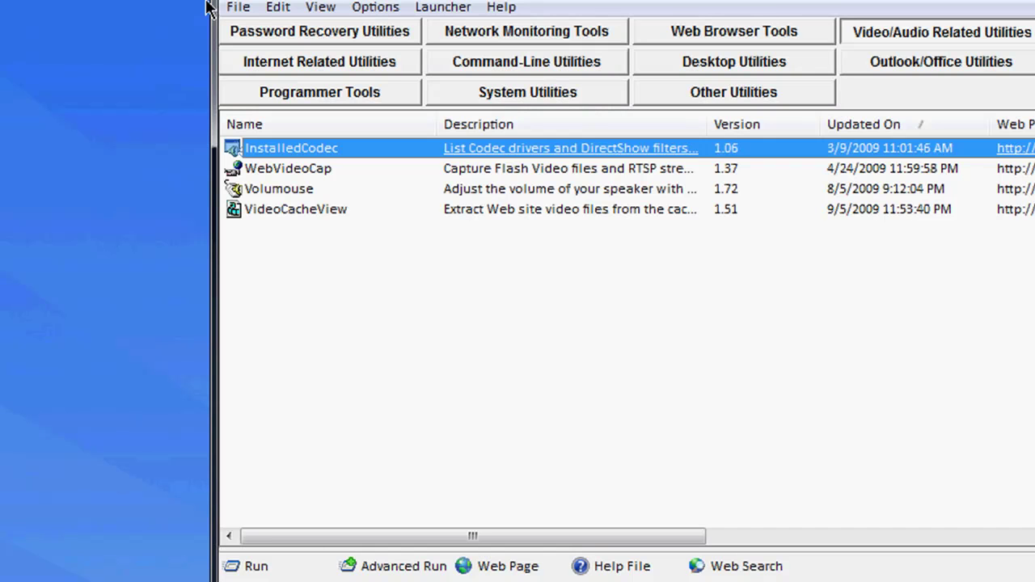
pyautogui.click(236, 8)
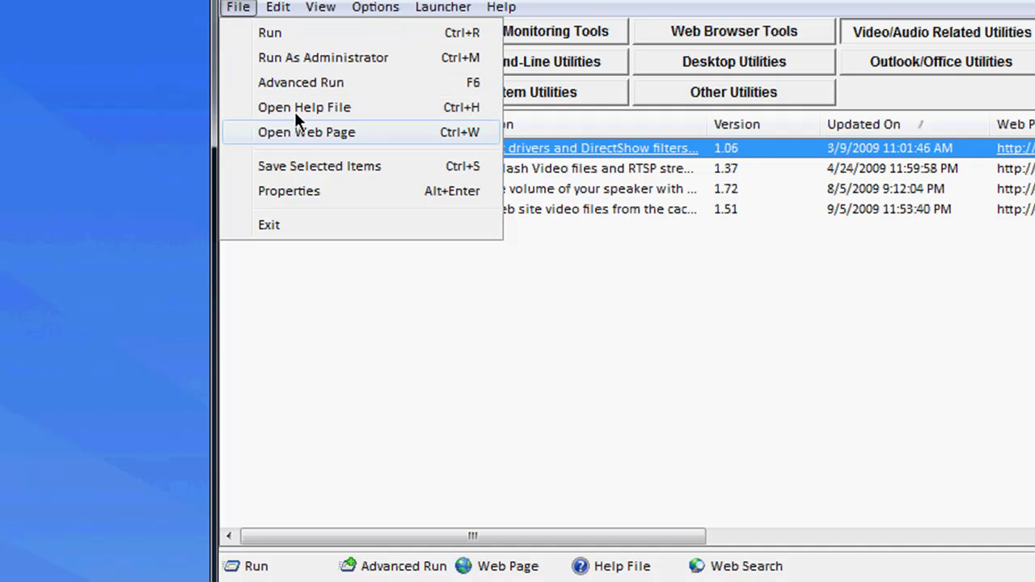
pyautogui.click(418, 10)
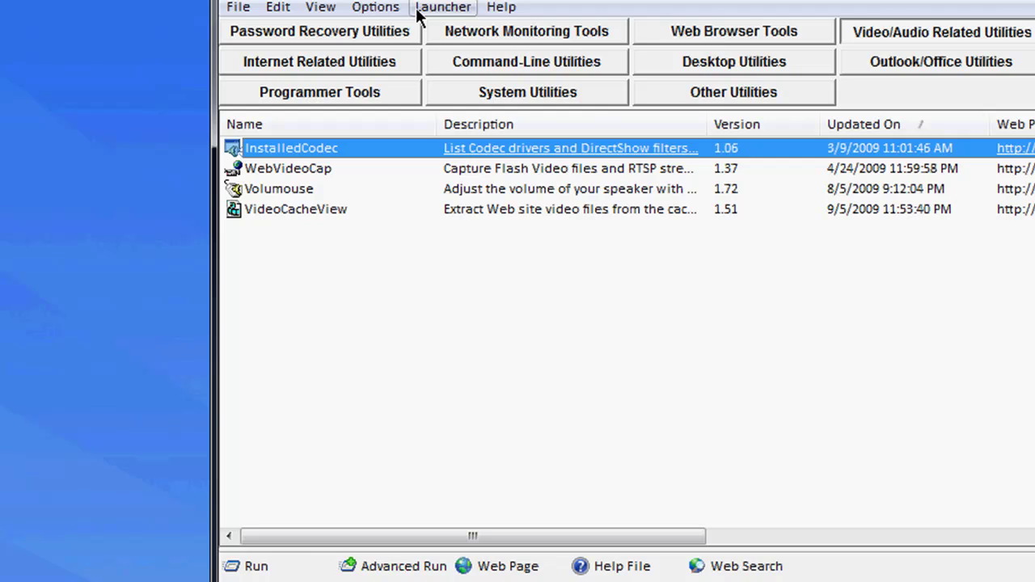
pyautogui.click(417, 10)
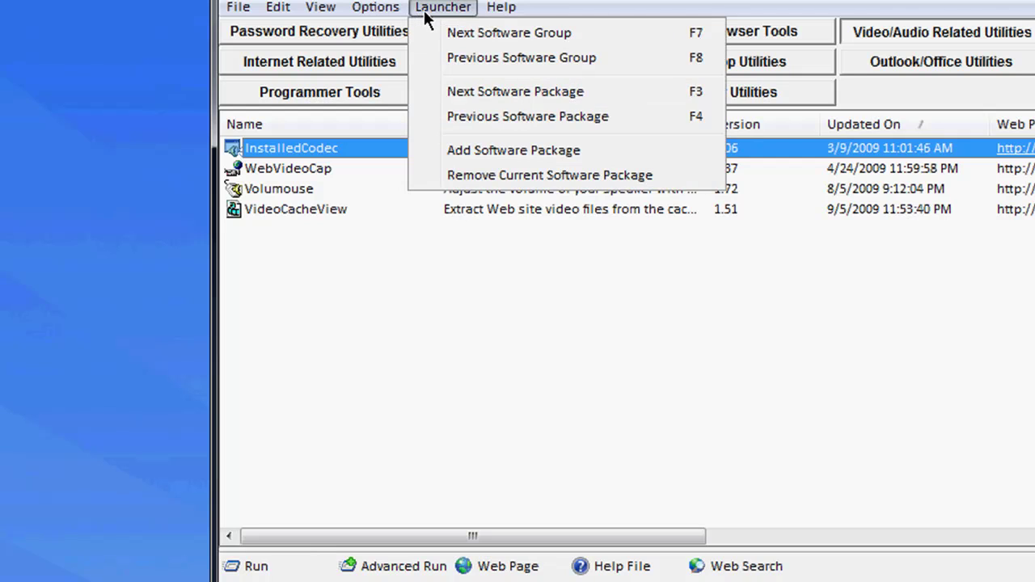
pyautogui.click(492, 149)
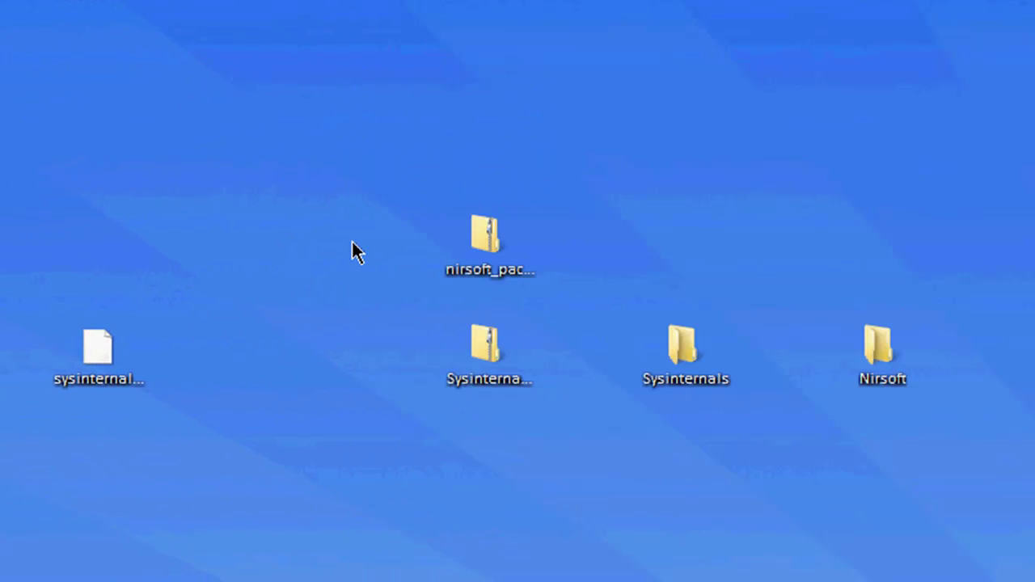
# - Drag sysinternals.nlp into the Sysinternals folder on the desktop
pyautogui.moveTo(700, 561); pyautogui.dragTo(695, 367)
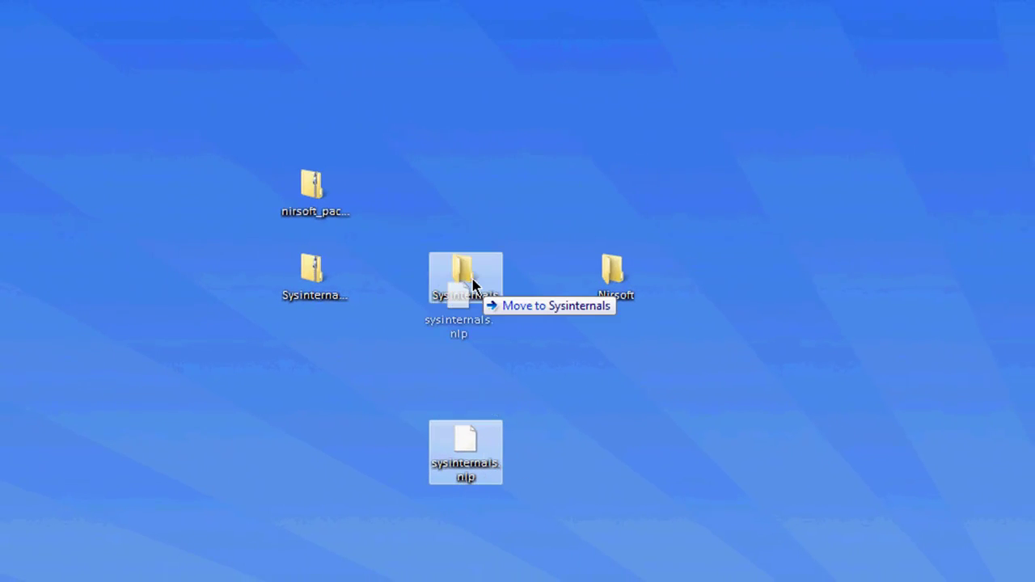
pyautogui.moveTo(473, 285); pyautogui.dragTo(474, 286)
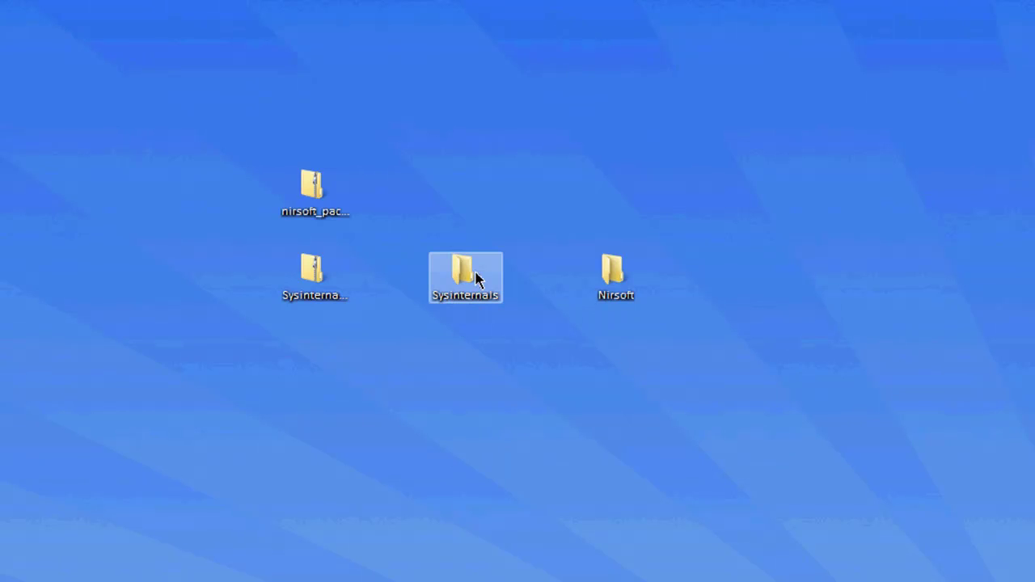
pyautogui.moveTo(493, 289)
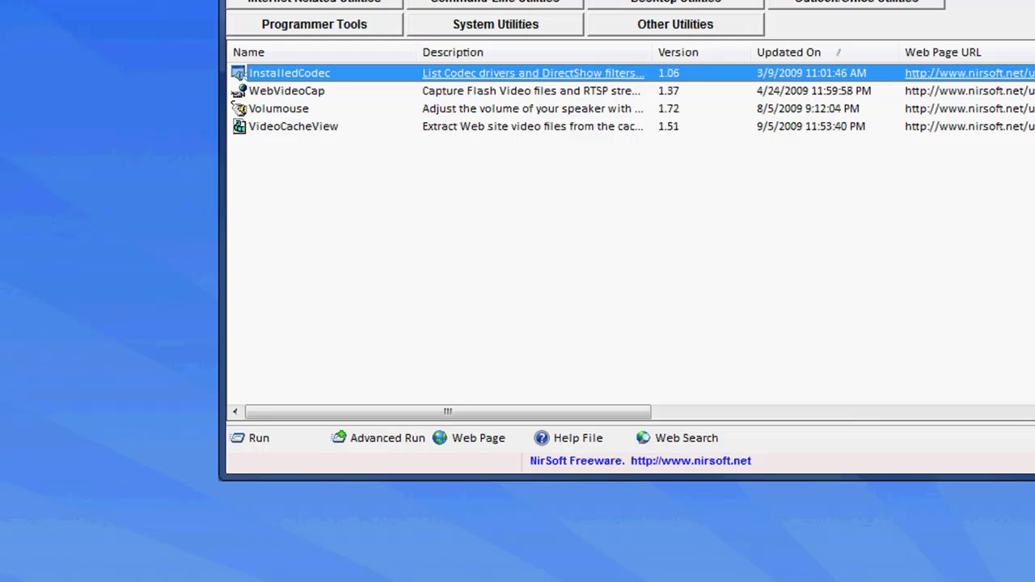
# - Add the Desktop\Sysinternals\sysinternals.nlp software package to NirLauncher
pyautogui.click(412, 1)
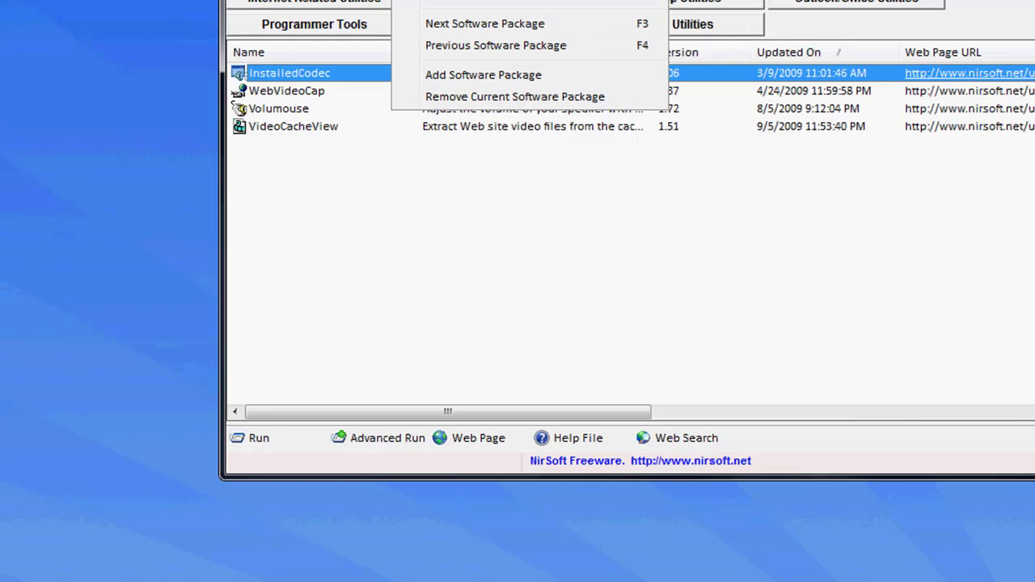
pyautogui.click(493, 75)
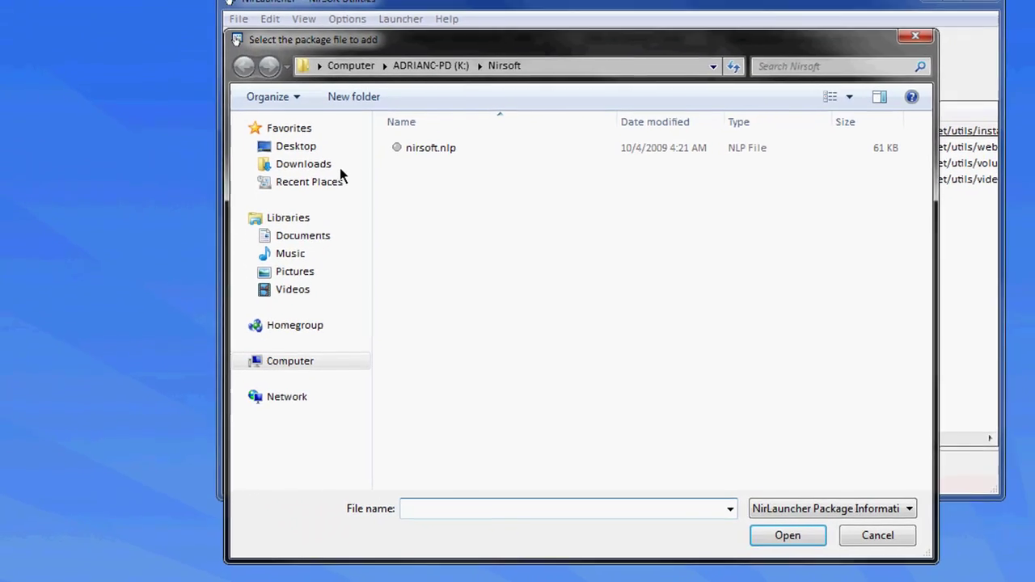
pyautogui.click(299, 149)
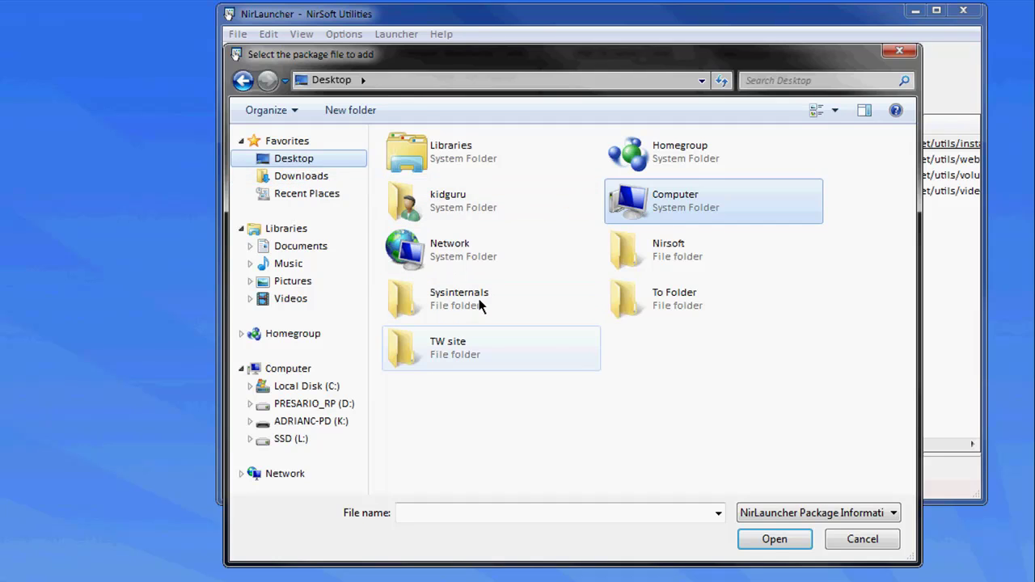
pyautogui.doubleClick(481, 306)
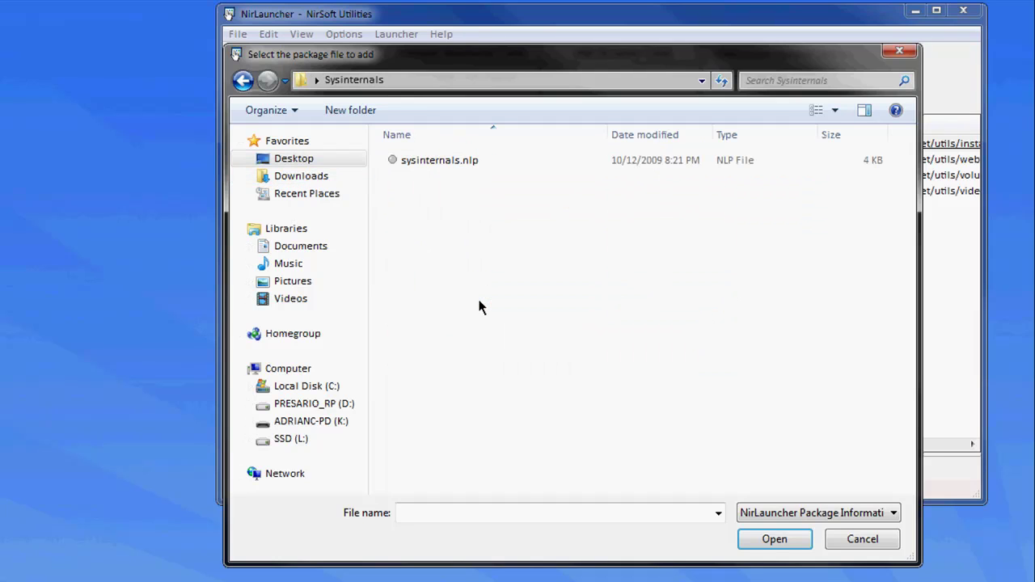
pyautogui.doubleClick(439, 160)
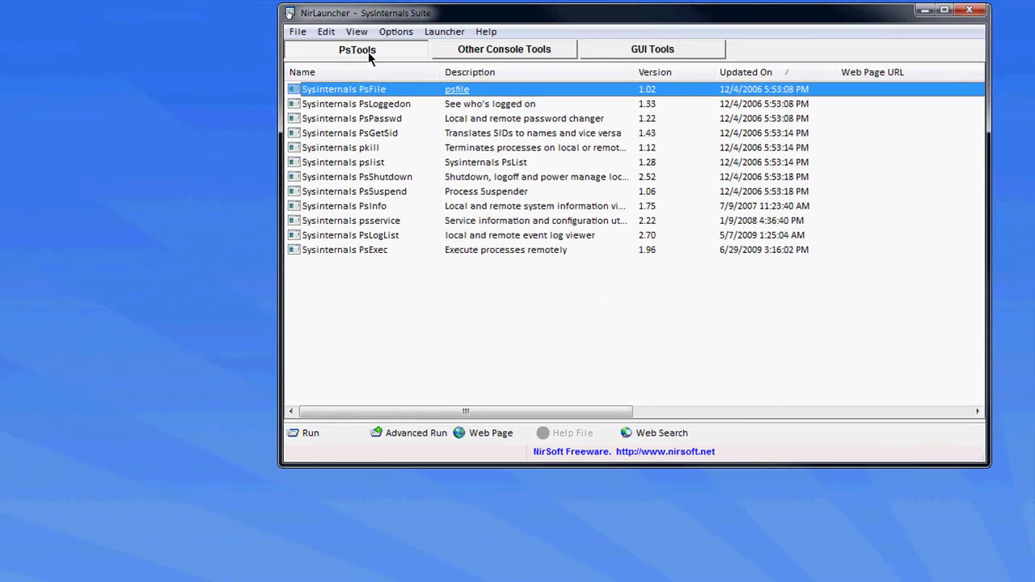
# - Switch between the Other Console Tools, GUI Tools and PsTools groups
pyautogui.click(486, 54)
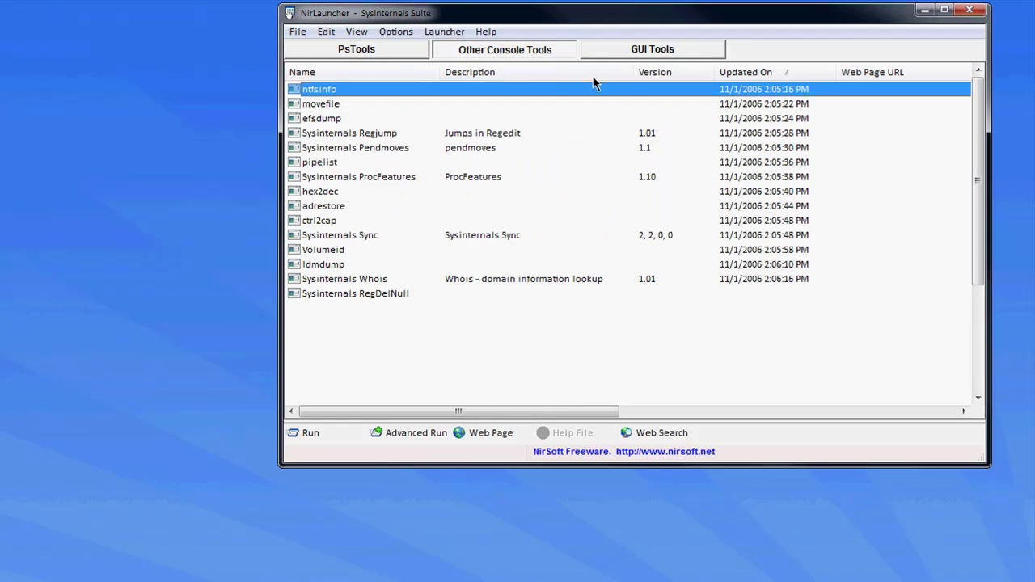
pyautogui.click(618, 56)
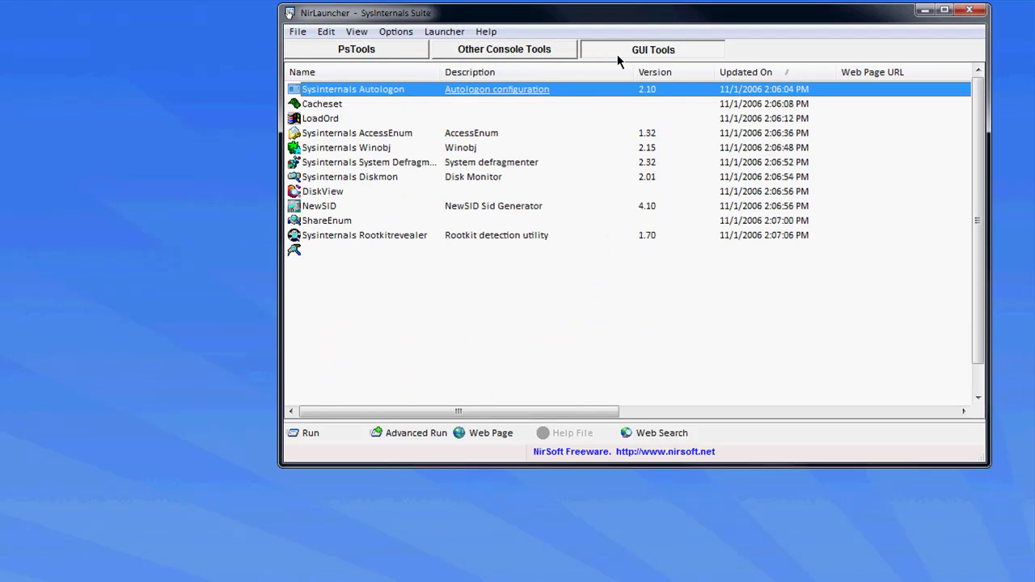
pyautogui.click(392, 47)
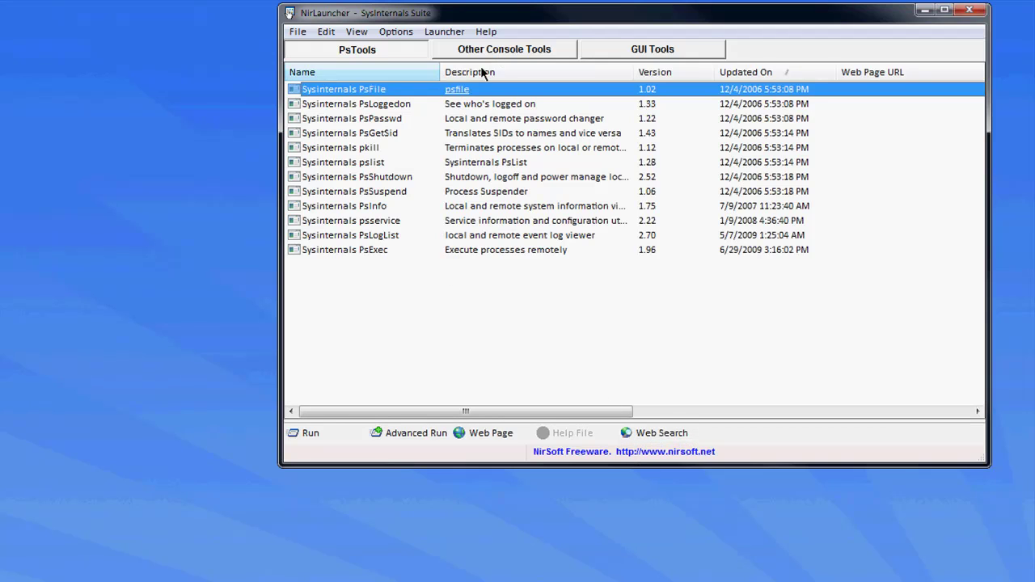
# - Scroll through the Other Console Tools and GUI Tools lists, ending on GUI Tools
pyautogui.click(541, 49)
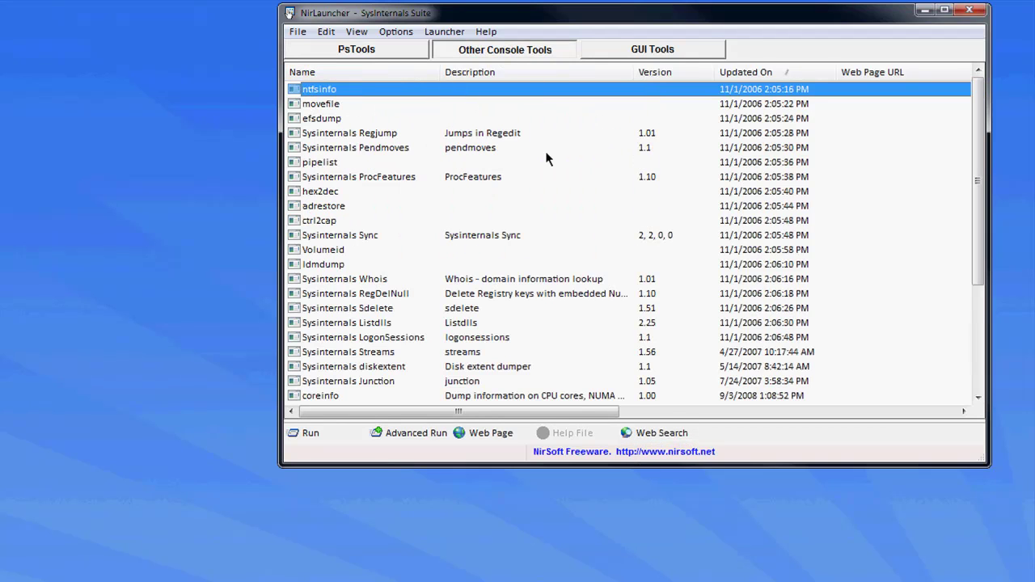
pyautogui.scroll(-4, 614, 130)
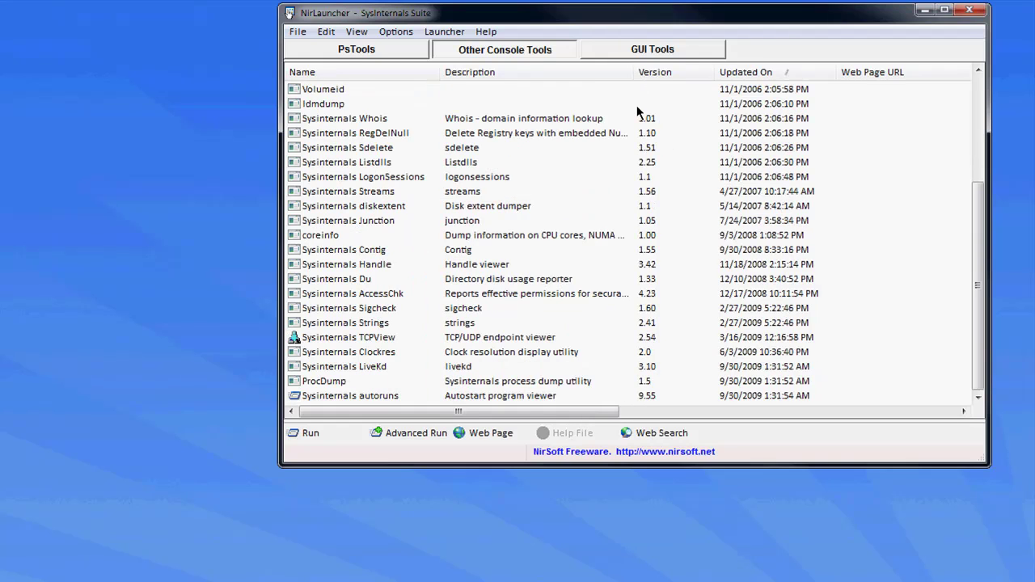
pyautogui.scroll(4, 663, 75)
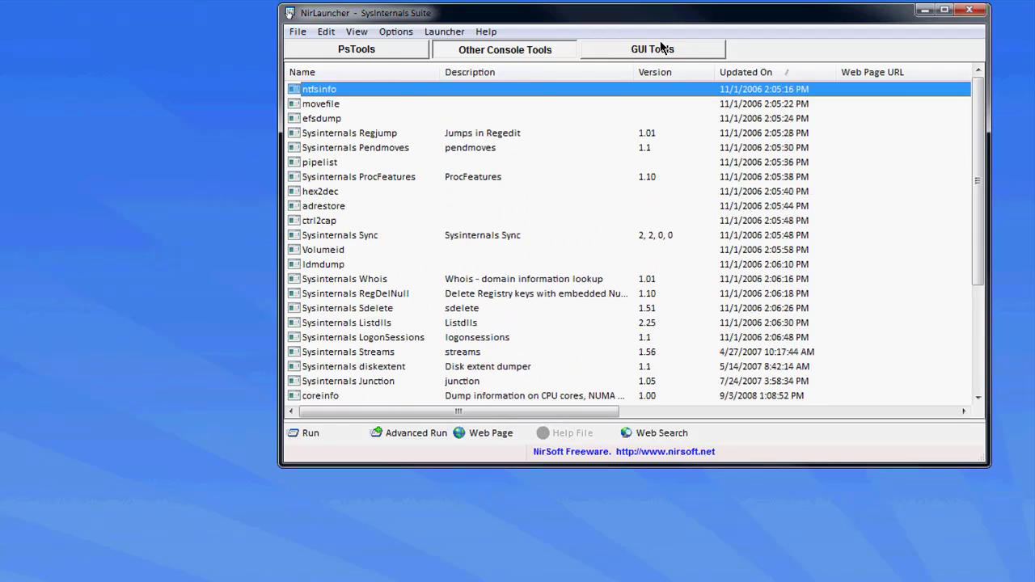
pyautogui.click(631, 56)
pyautogui.scroll(-1, 363, 261)
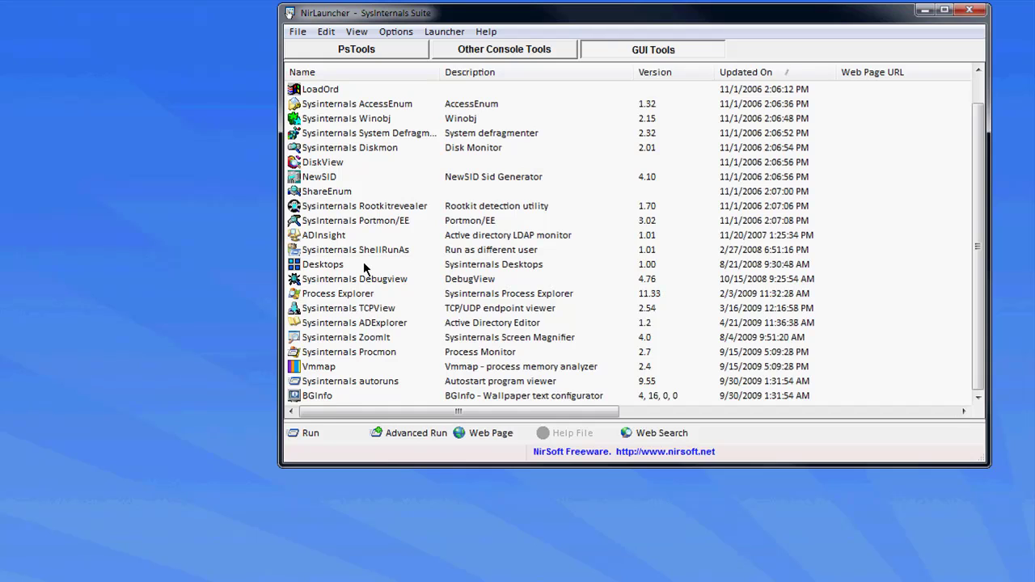
pyautogui.scroll(1, 334, 405)
pyautogui.scroll(-1, 350, 308)
# - Launch Sysinternals ZoomIt, agree to its licence and set the zoom hotkey to Ctrl+1
pyautogui.doubleClick(347, 337)
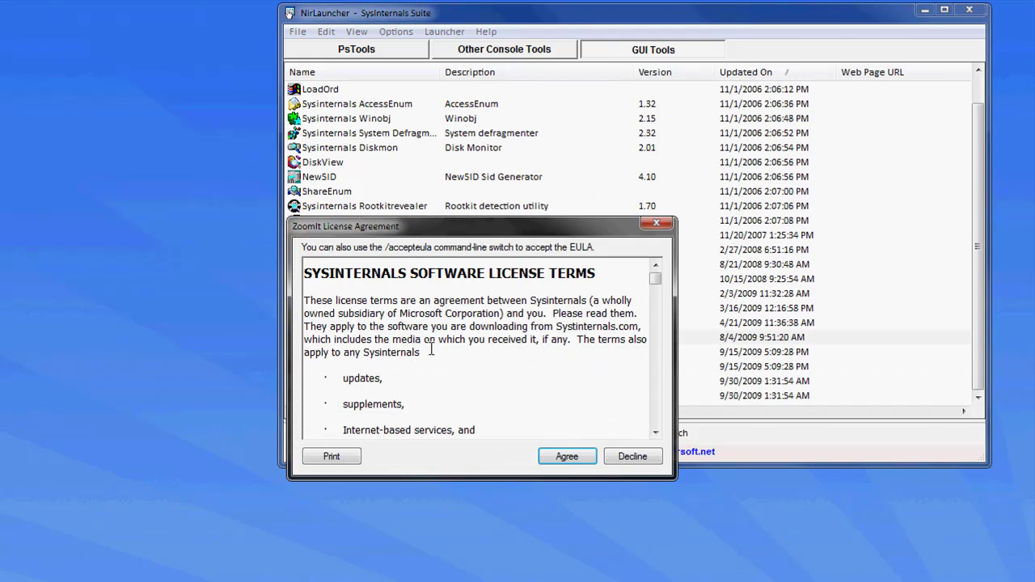
pyautogui.click(555, 460)
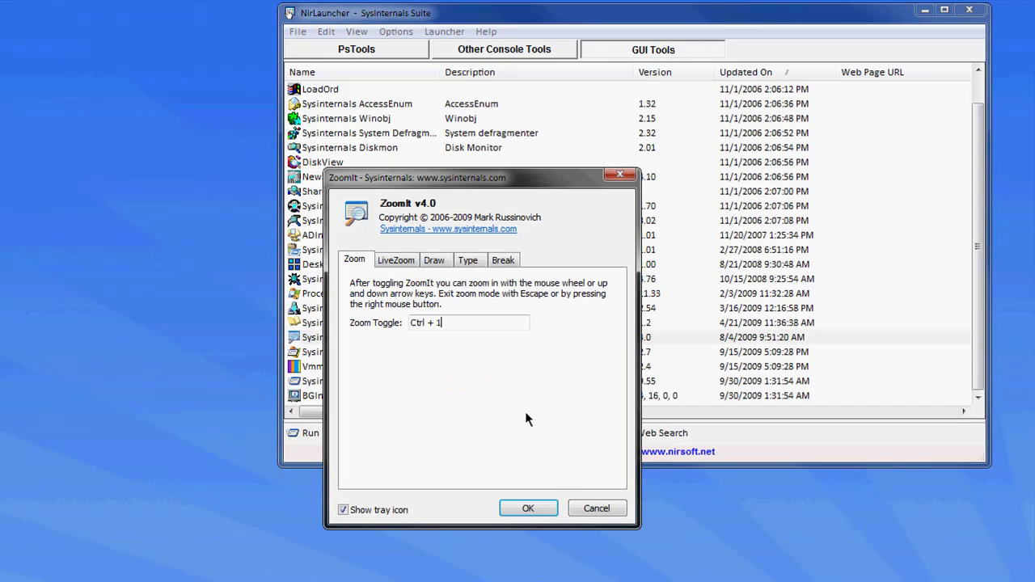
pyautogui.press('ctrl')
pyautogui.hotkey('ctrl', '1')
pyautogui.click(550, 511)
# - Confirm the Ctrl+1 hotkey, zoom in and out, then return to the PsTools group
pyautogui.hotkey('ctrl', '1')
pyautogui.click(515, 503)
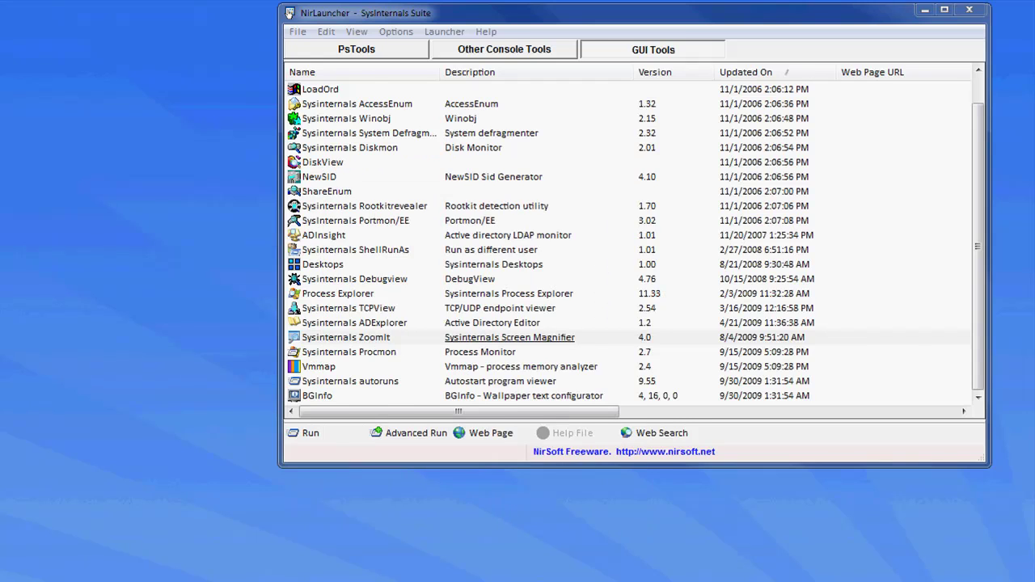
pyautogui.hotkey('ctrl', '1')
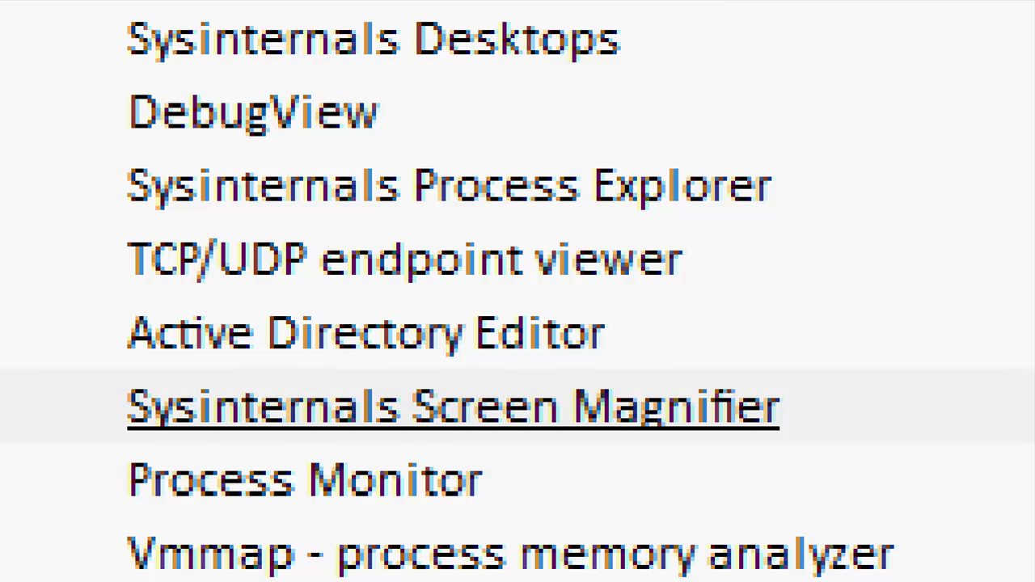
pyautogui.hotkey('ctrl', '1')
pyautogui.hotkey('ctrl', '1')
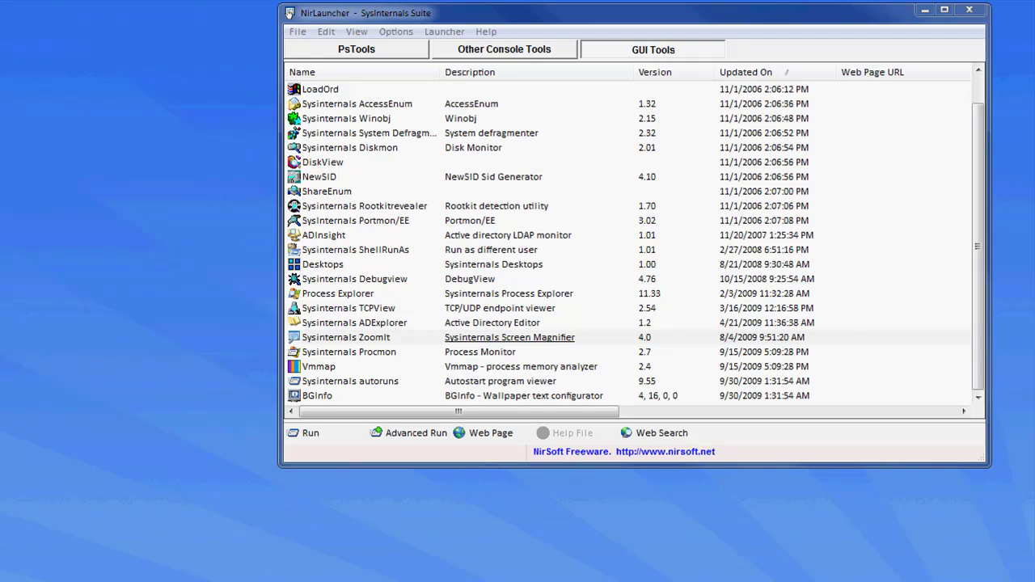
pyautogui.click(354, 47)
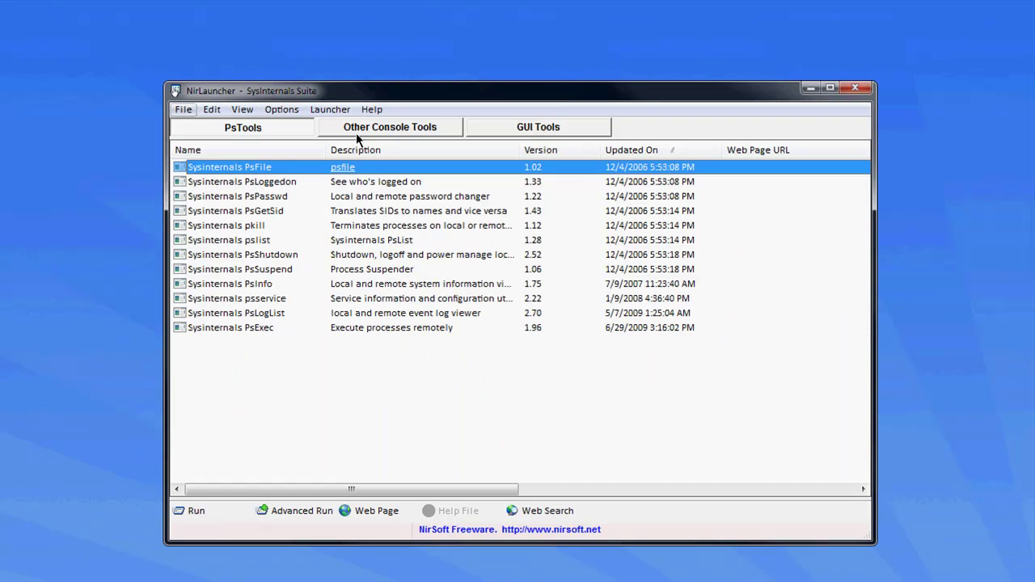
pyautogui.click(388, 397)
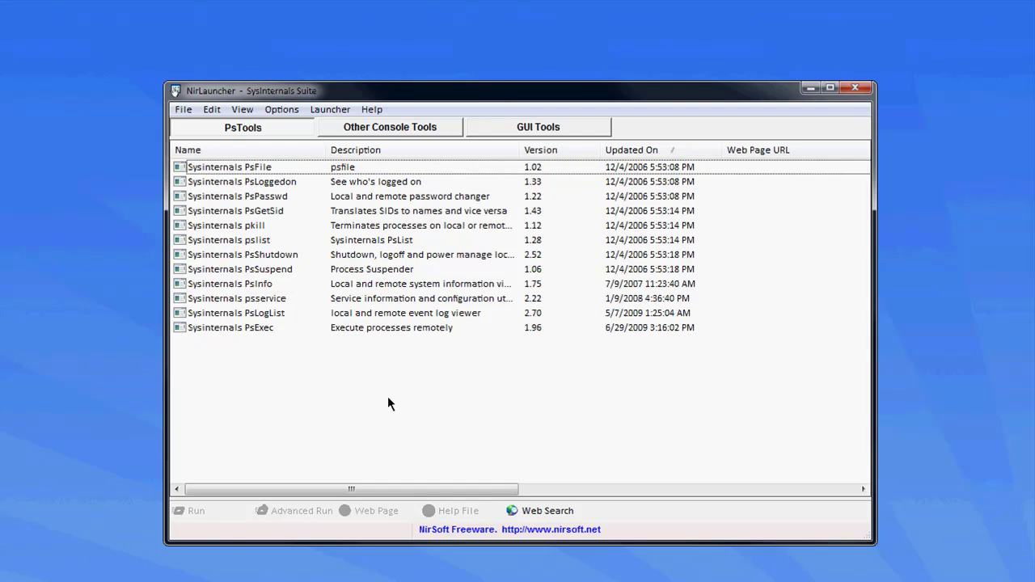